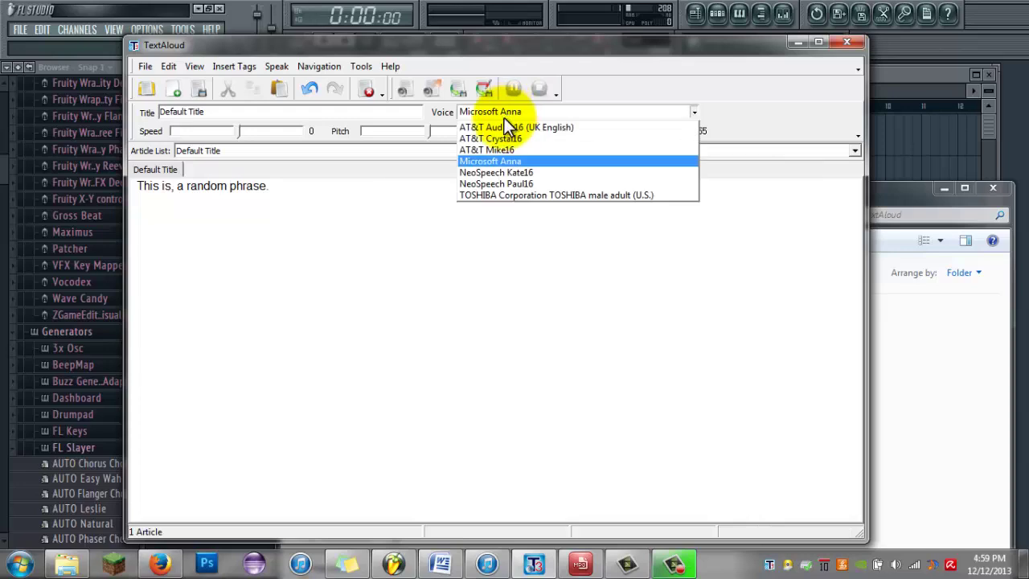
Step: Configure the speech with the NeoSpeech Paul16 voice, speed 5 and pitch -5, listening to the phrase after each change
click(515, 184)
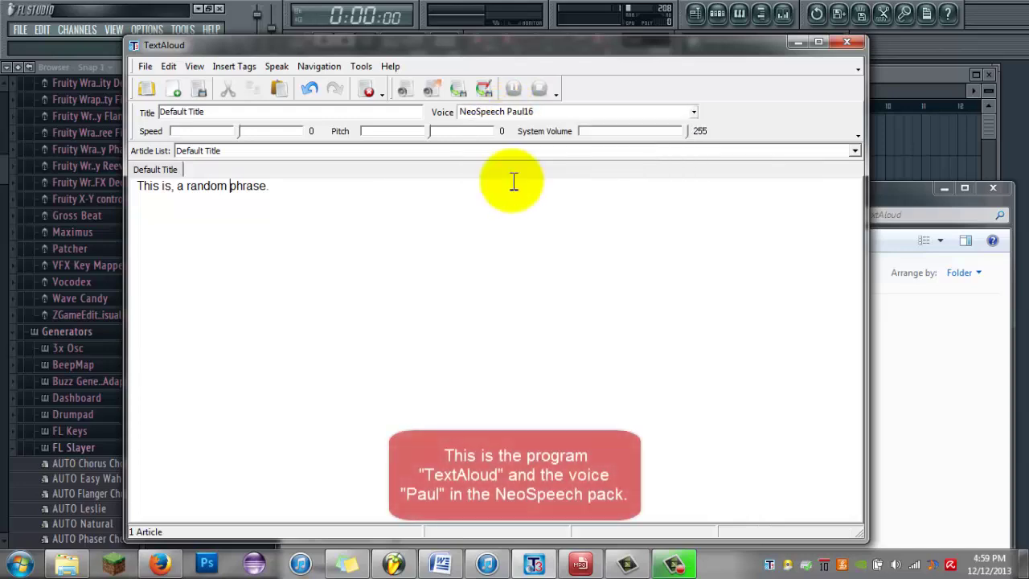
click(397, 92)
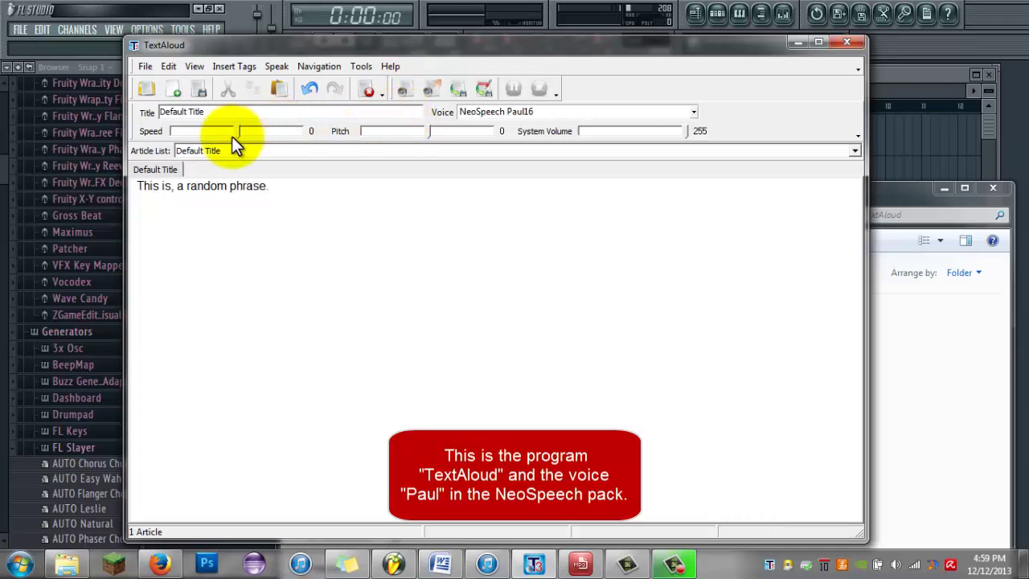
drag(236, 131, 246, 134)
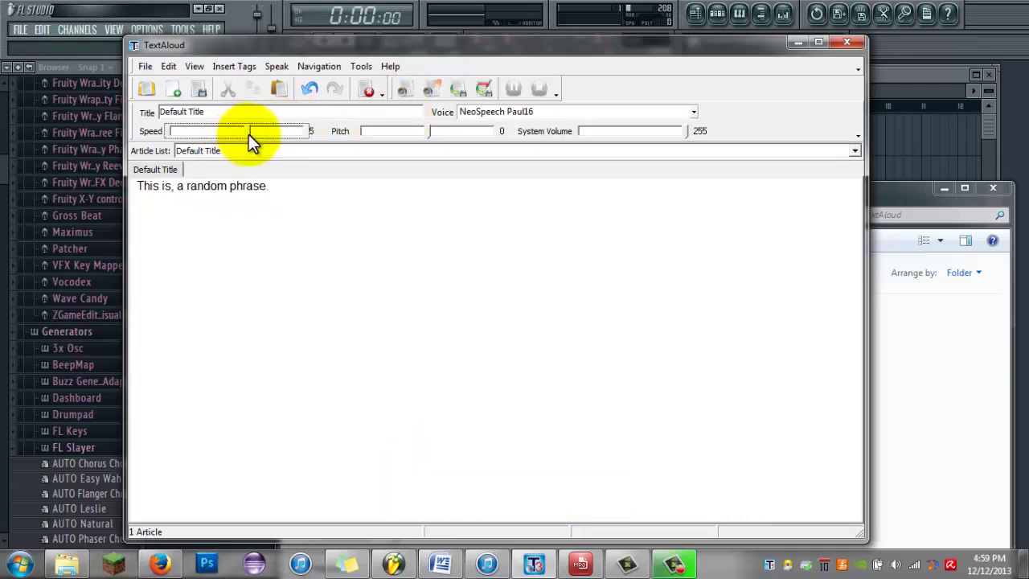
click(405, 89)
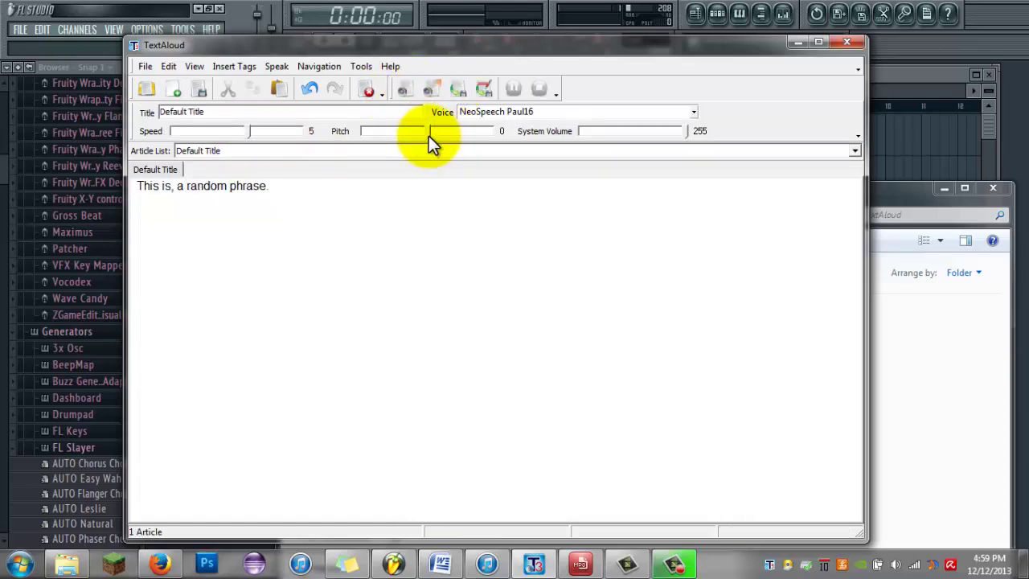
drag(428, 135, 417, 135)
click(399, 91)
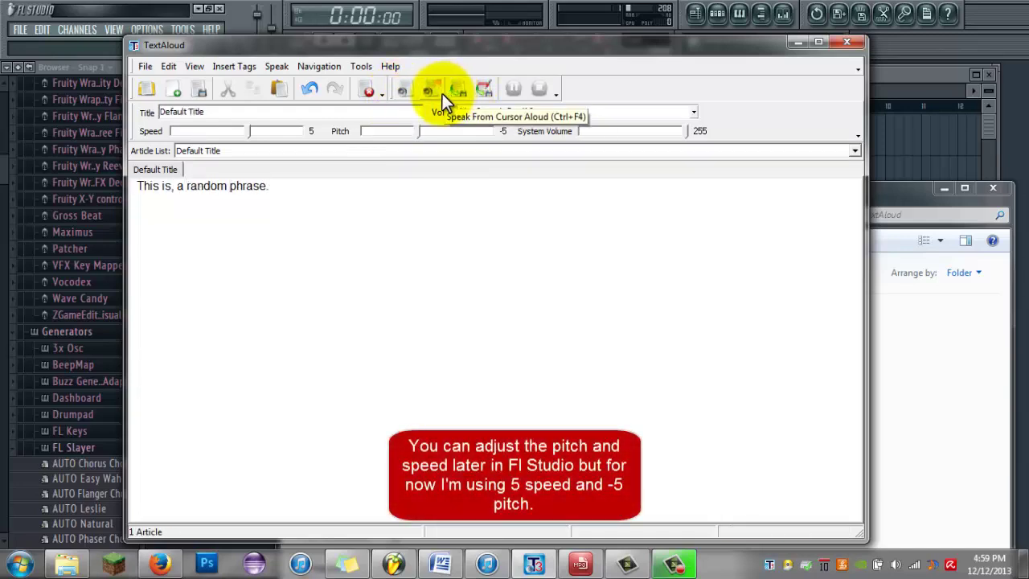
Step: Export the phrase as an audio file to the Textaloud directory and place it at the start of Track 1 in FL Studio's playlist
click(459, 90)
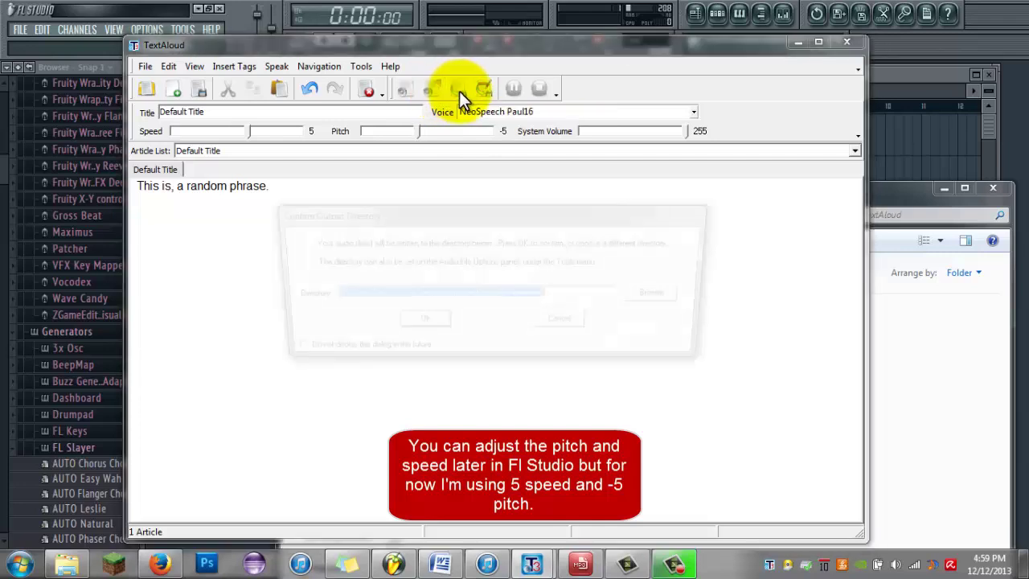
click(430, 318)
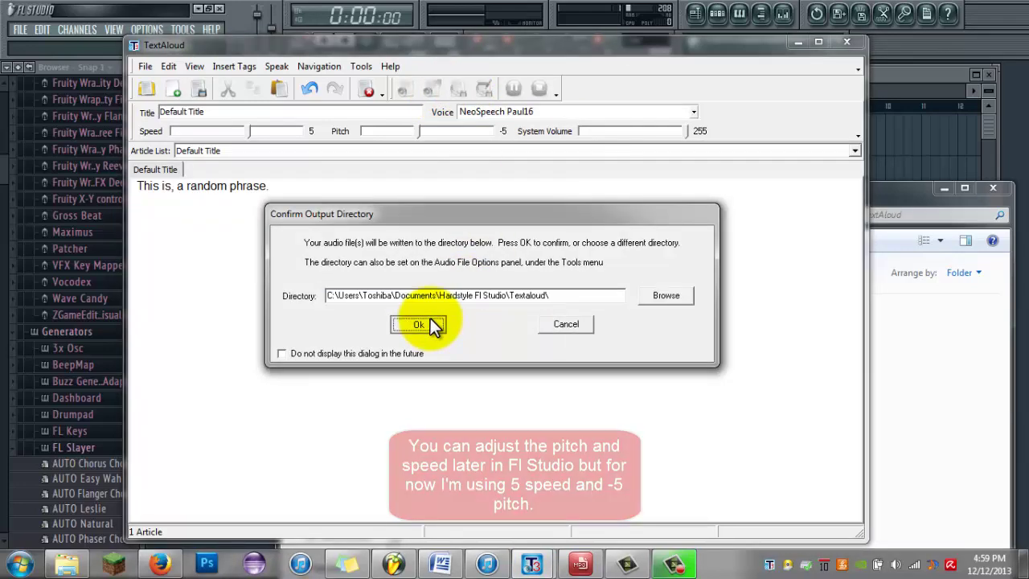
click(915, 344)
drag(462, 327, 556, 147)
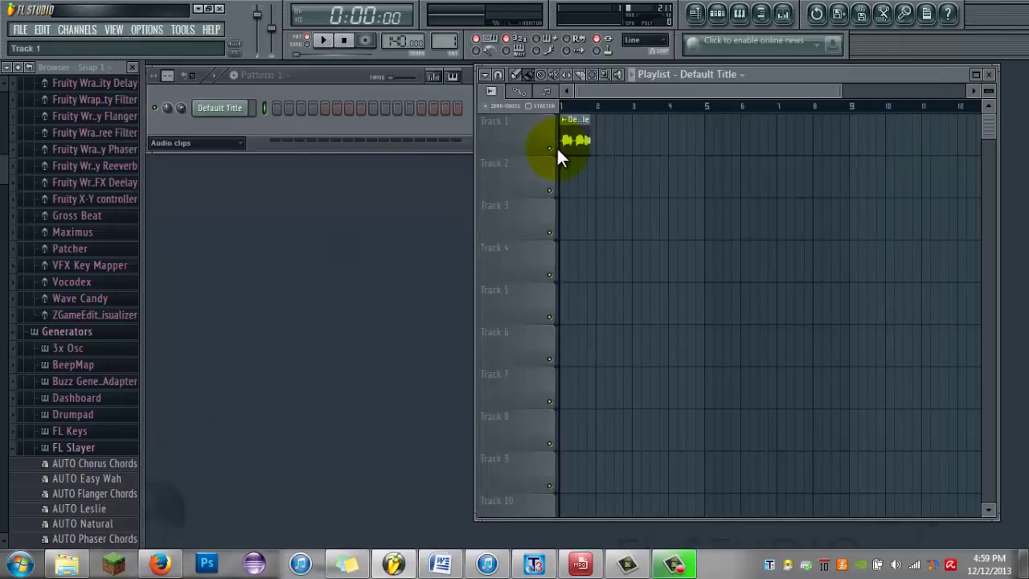
Step: Switch playback to song mode and play the voice clip on Track 1
click(306, 44)
key(space)
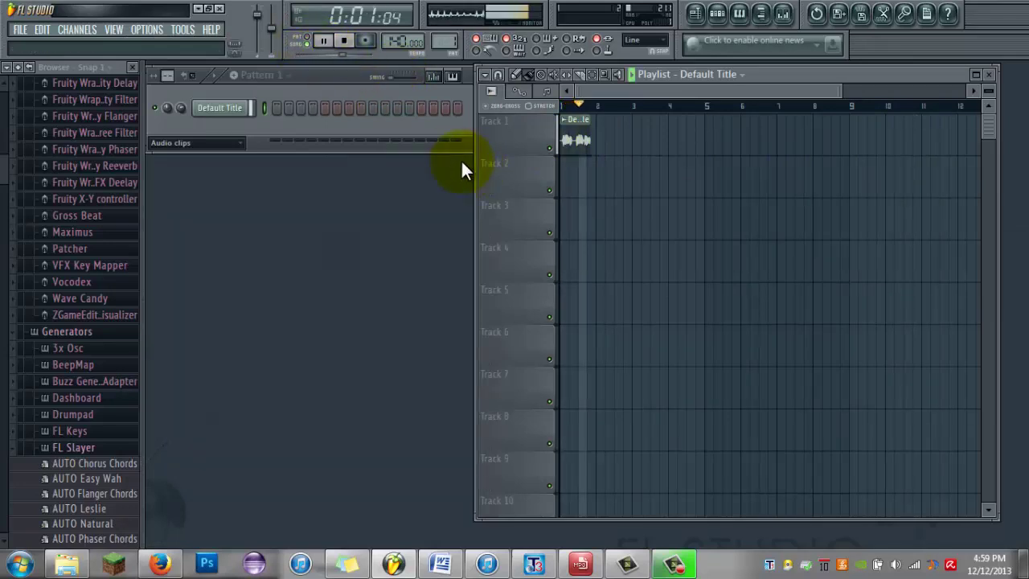
key(space)
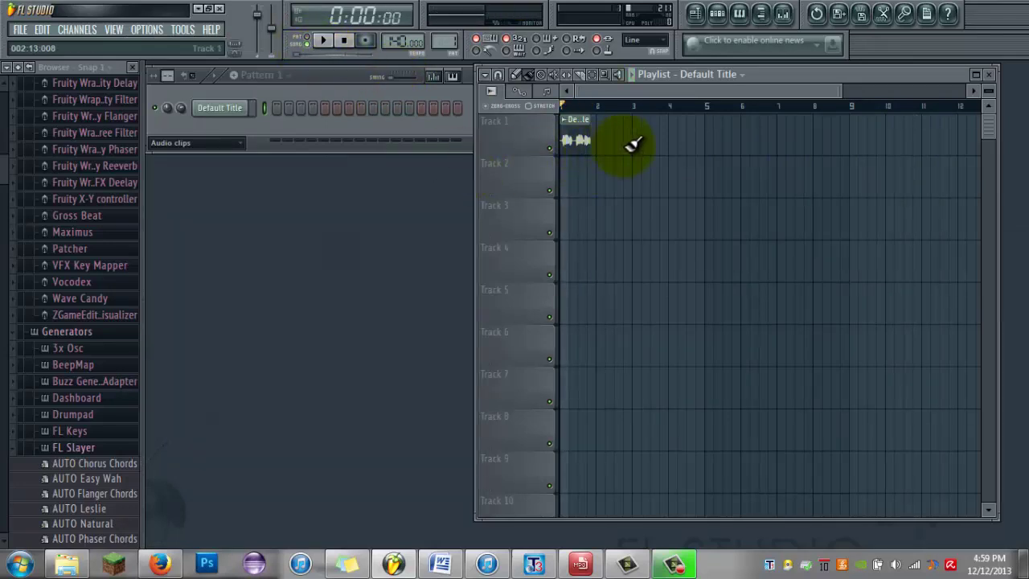
Step: Place a very short copy of the clip at bar 10 on Track 1 and play the arrangement
click(899, 142)
drag(916, 143, 884, 150)
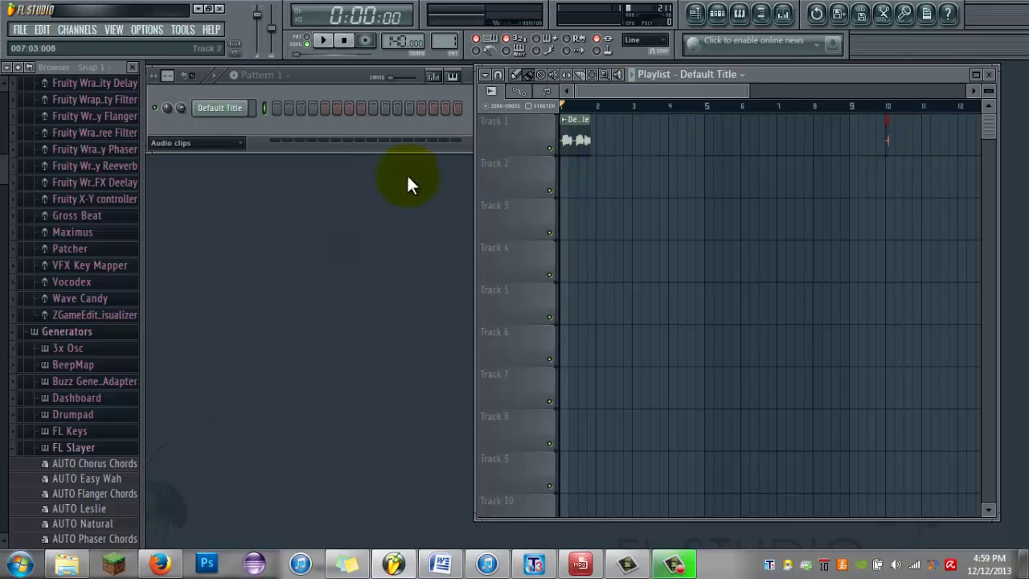
key(space)
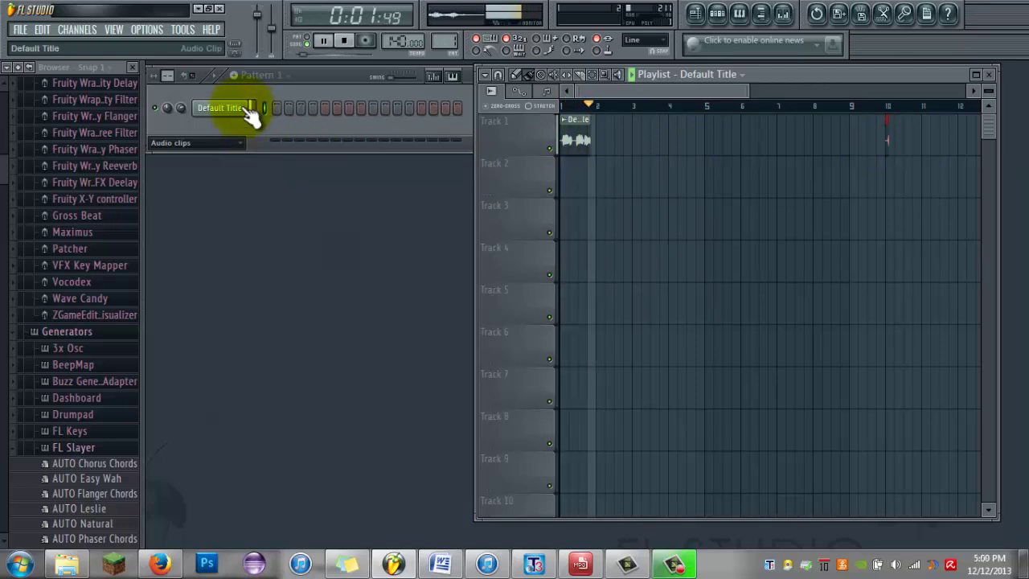
click(344, 40)
Step: Stretch the Default Title clip to about one bar using its time-stretching time setting, and play it back
click(225, 110)
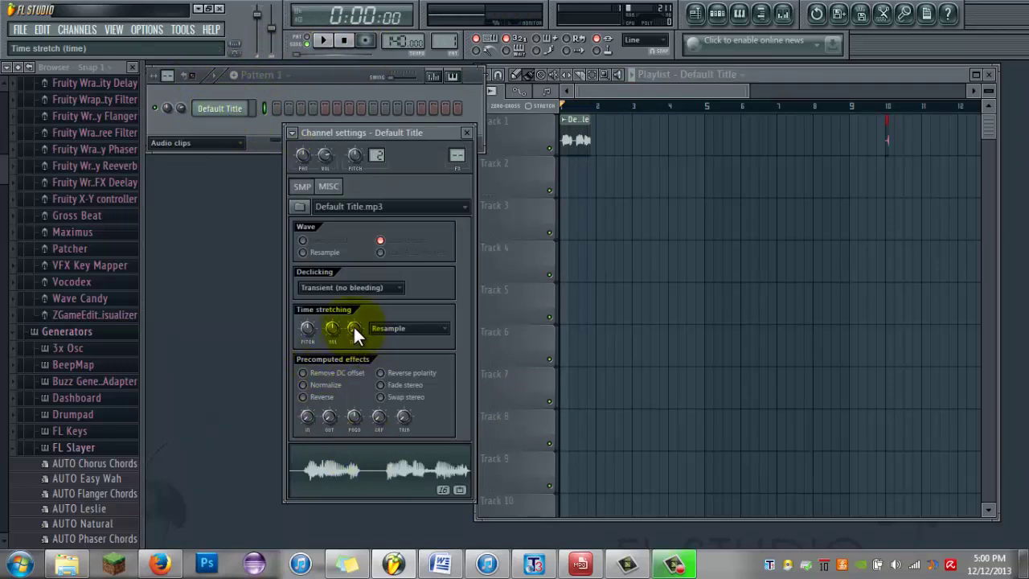
drag(350, 324, 334, 315)
key(space)
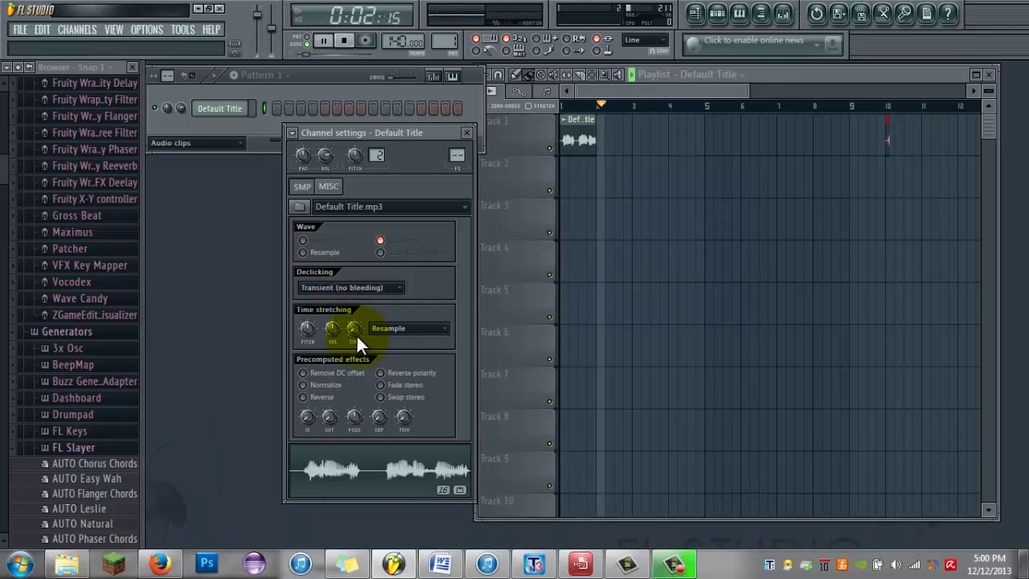
key(space)
Step: Lower the time-stretching pitch of the Default Title clip in small amounts, playing it back after each change
drag(304, 327, 300, 337)
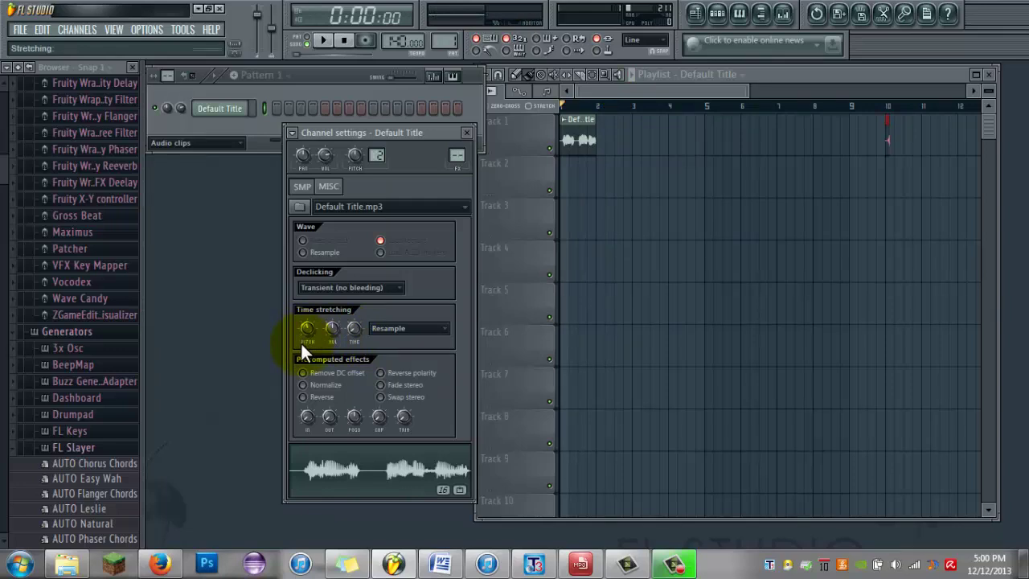
key(space)
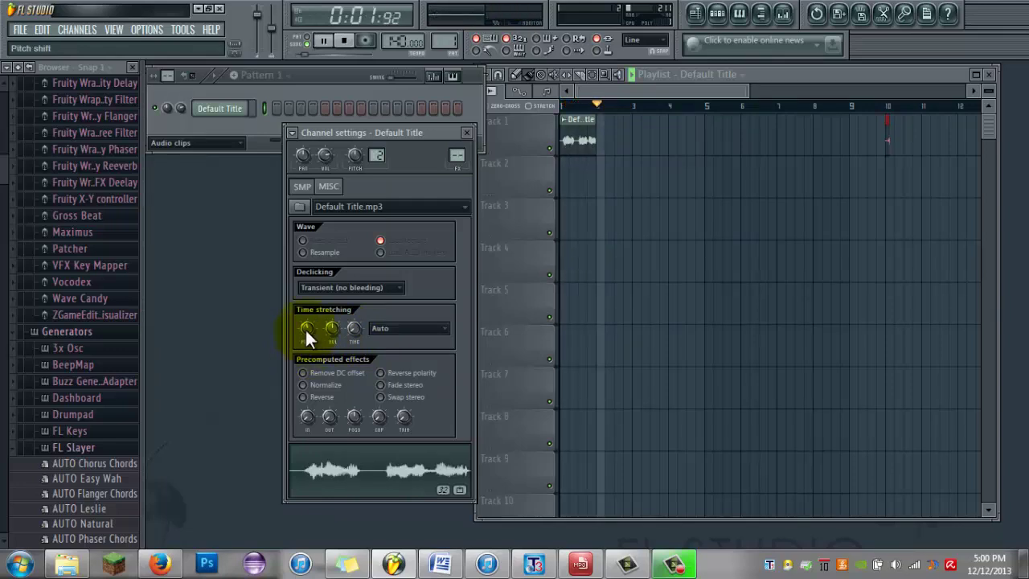
drag(305, 328, 305, 333)
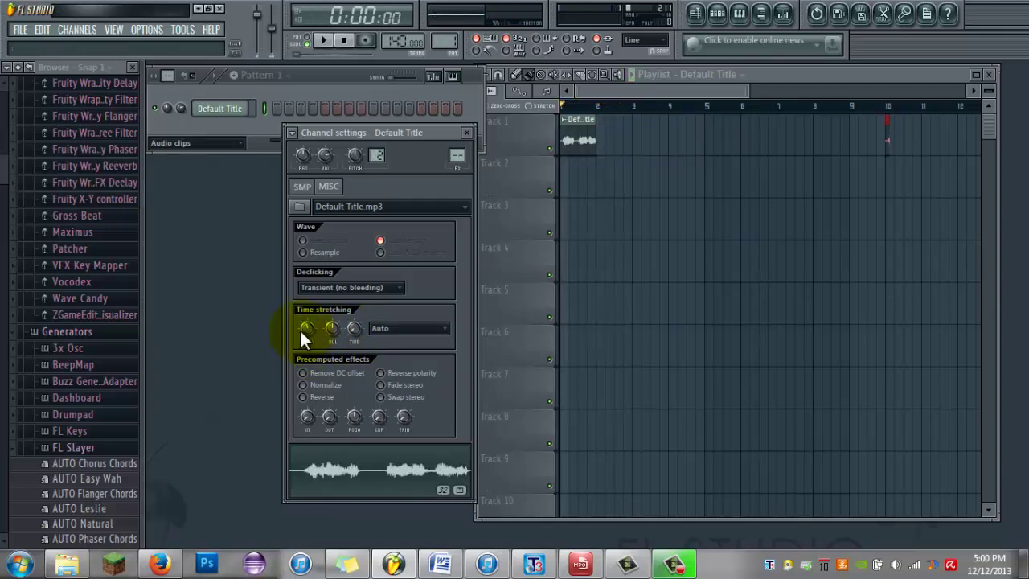
key(space)
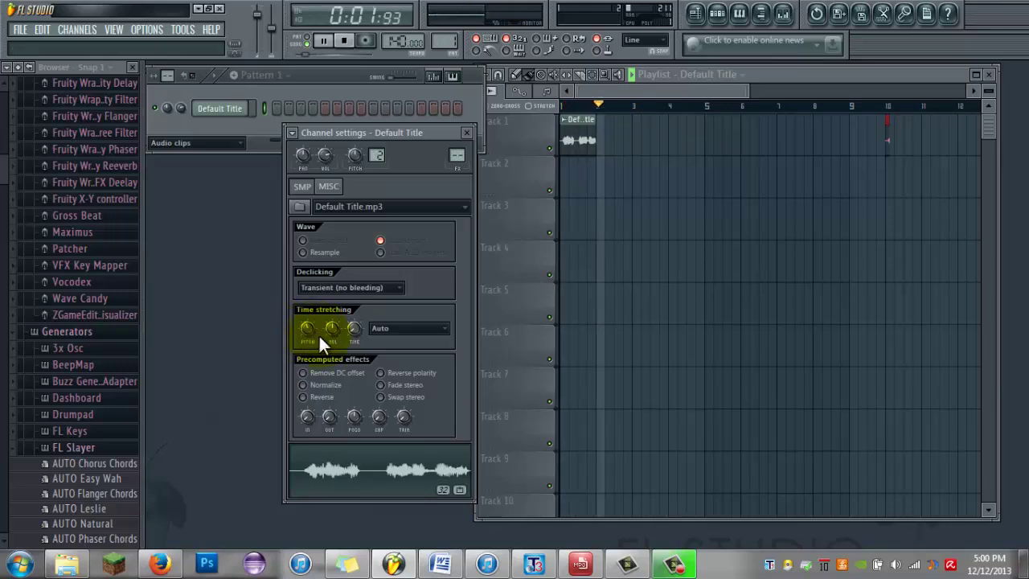
Step: Route the Default Title channel to mixer Insert 1 and load KarmaFX Deelay in its first effect slot
click(232, 110)
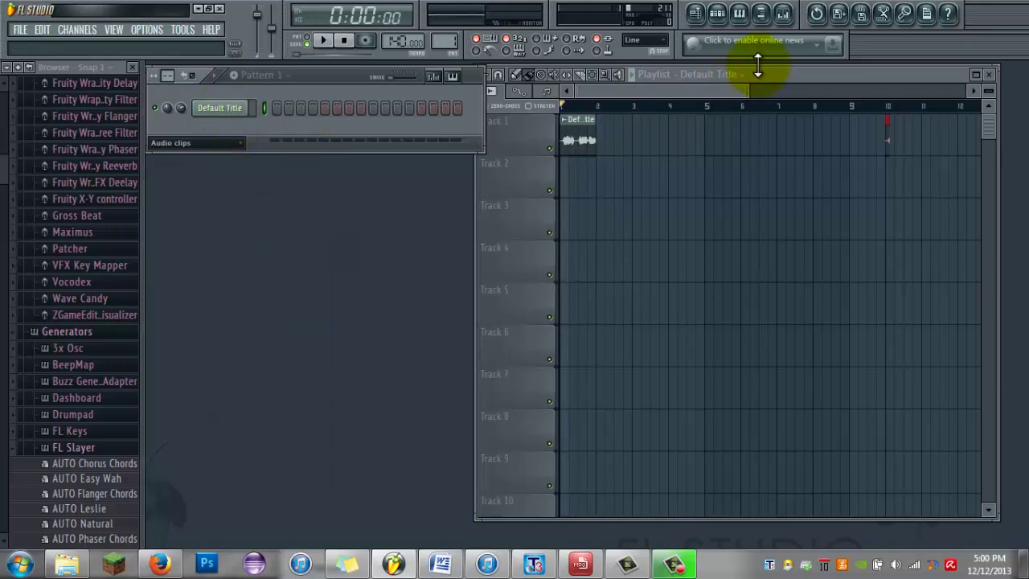
click(781, 15)
click(223, 108)
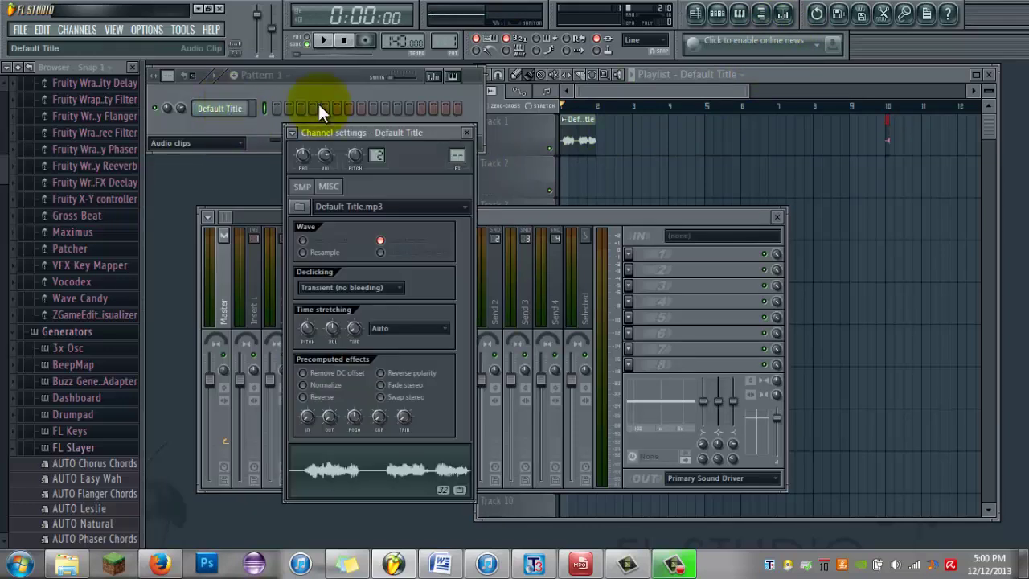
click(253, 276)
click(628, 254)
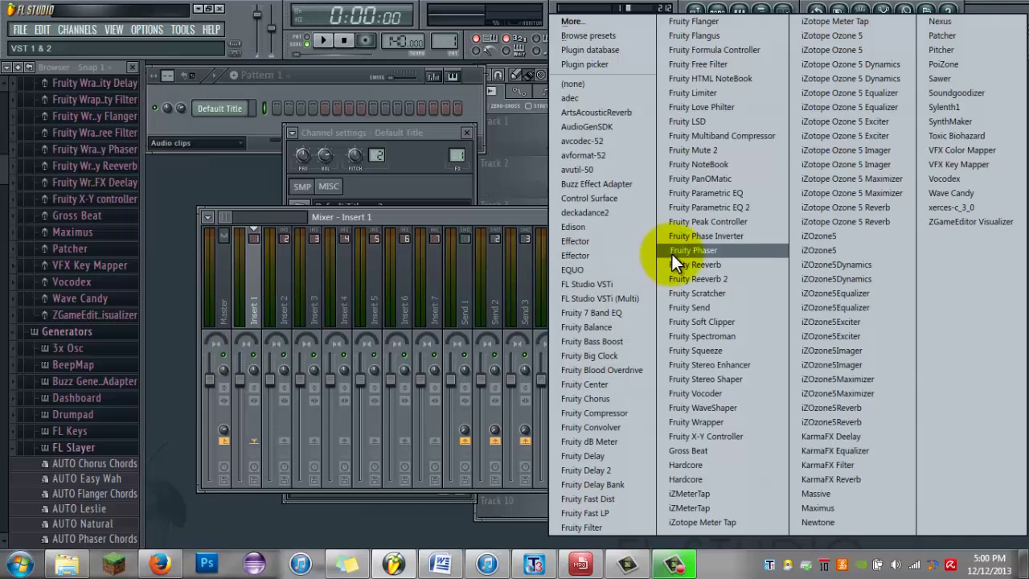
click(842, 438)
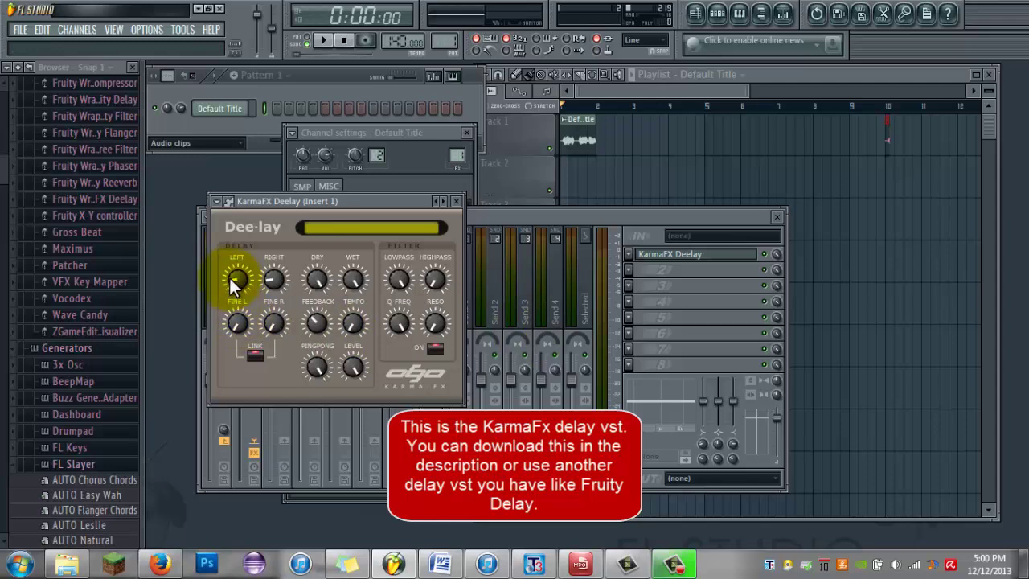
Step: Try a linked delay of 41 with a test note, and unlink the left and right delays
mouse_move(268, 274)
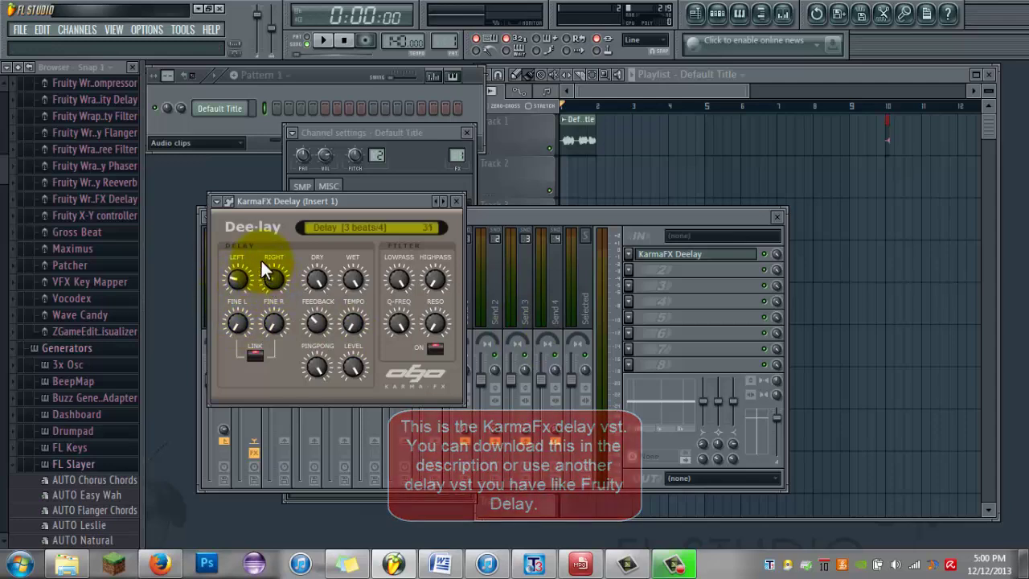
key(z)
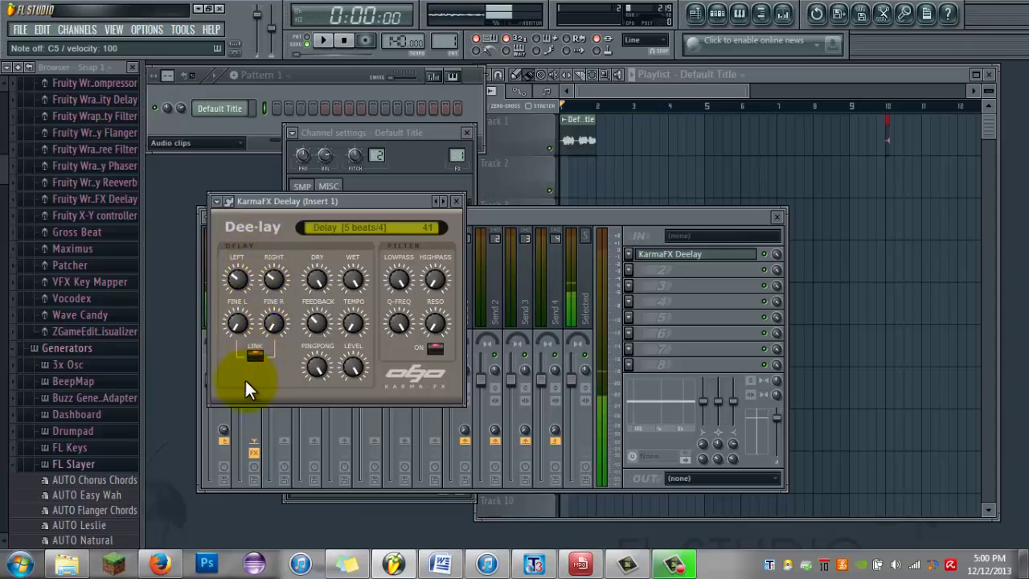
click(254, 355)
click(254, 355)
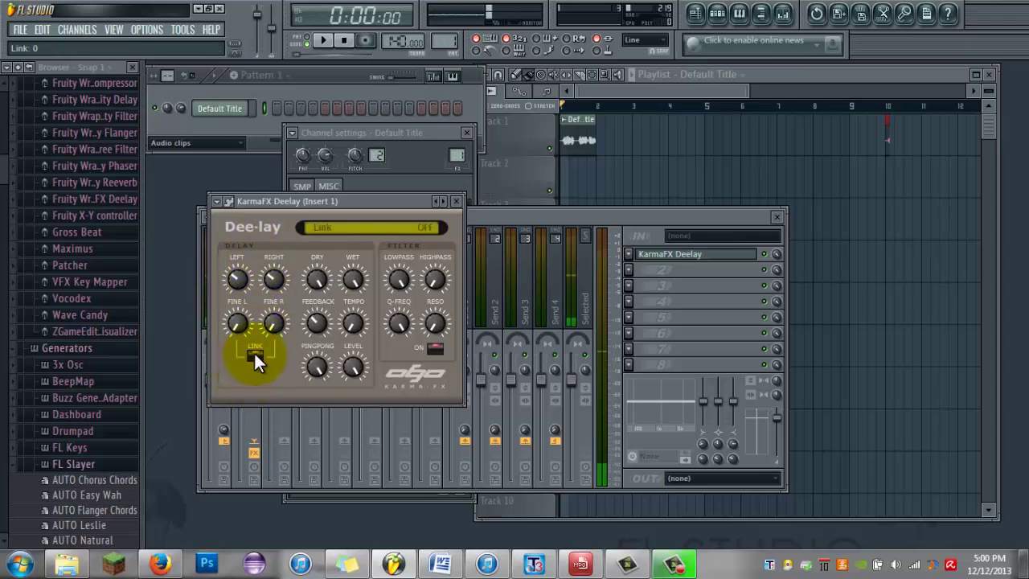
Step: Tune the left delay to 23 and the right delay to 46, auditioning the voice with test notes
mouse_move(235, 303)
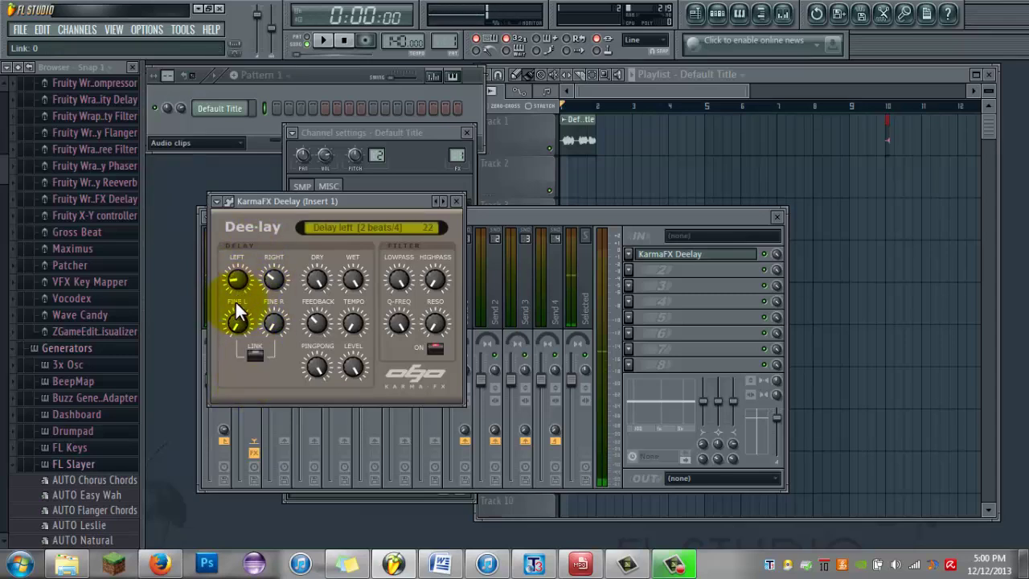
mouse_move(266, 274)
drag(262, 259, 258, 257)
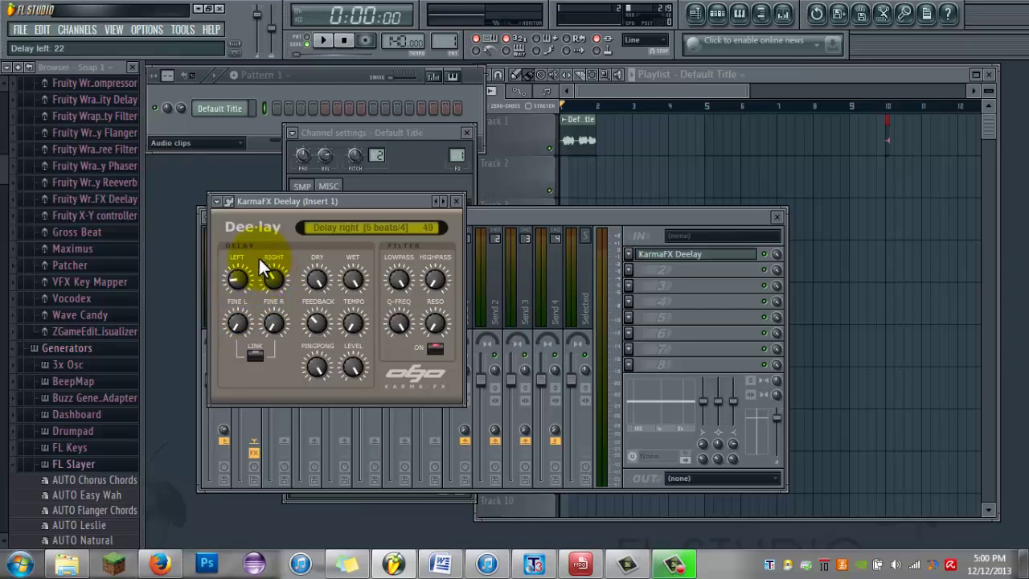
key(z)
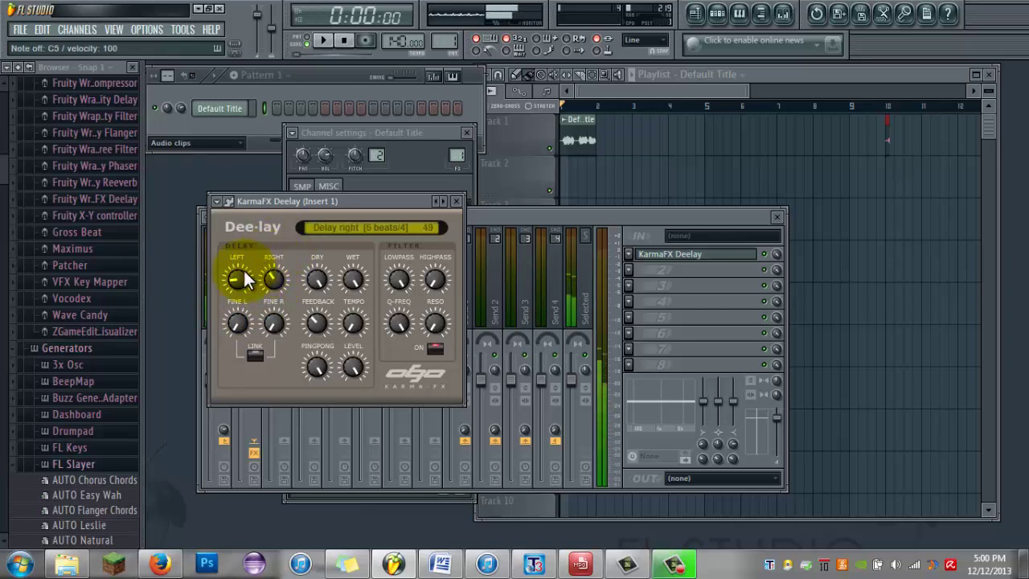
mouse_move(231, 276)
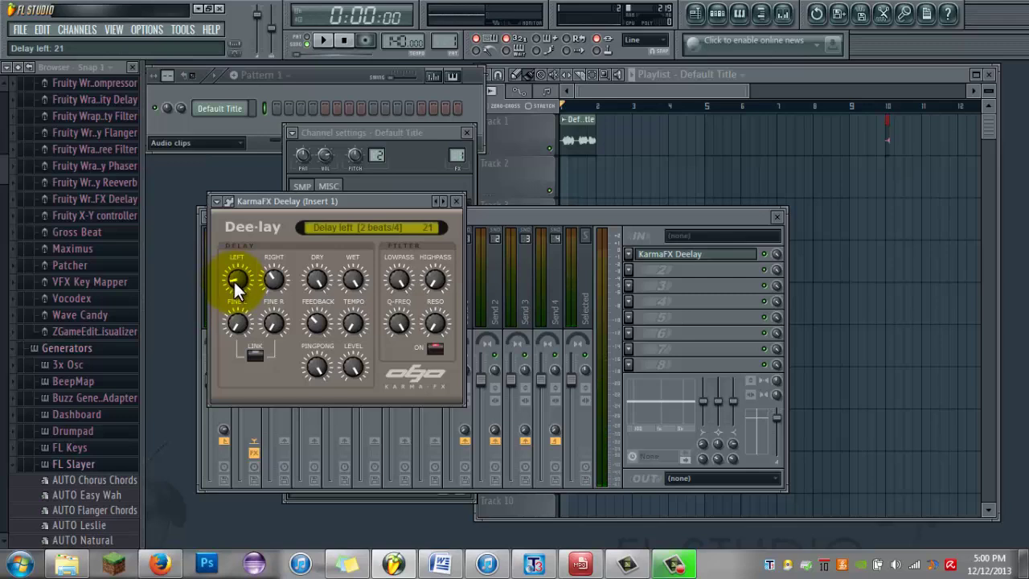
drag(230, 274, 266, 257)
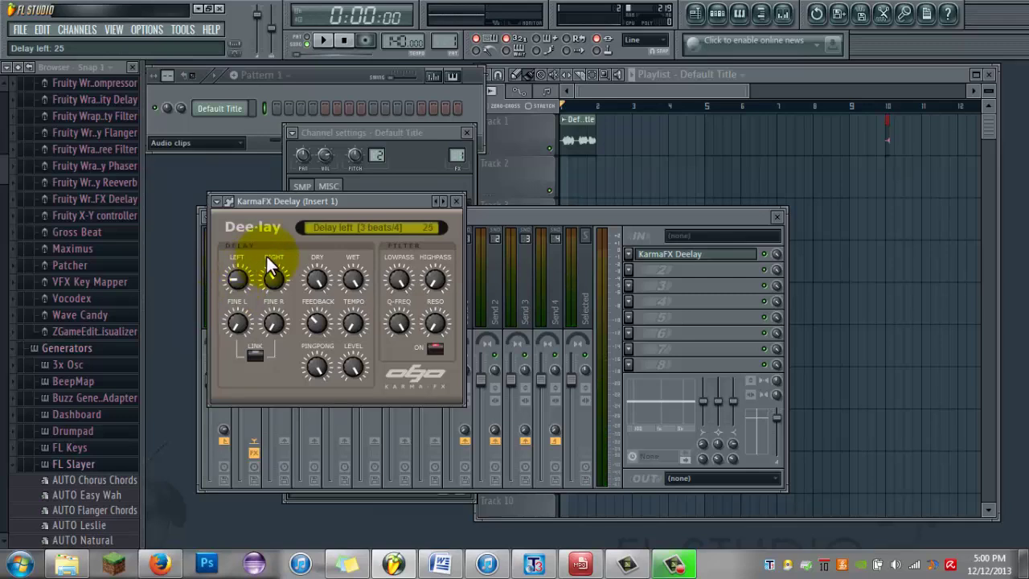
key(z)
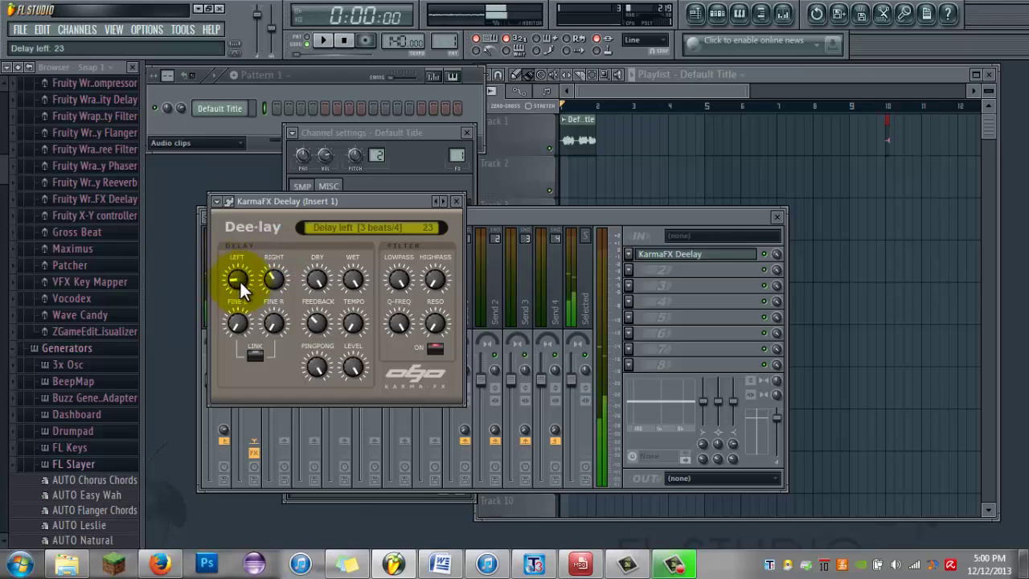
mouse_move(268, 277)
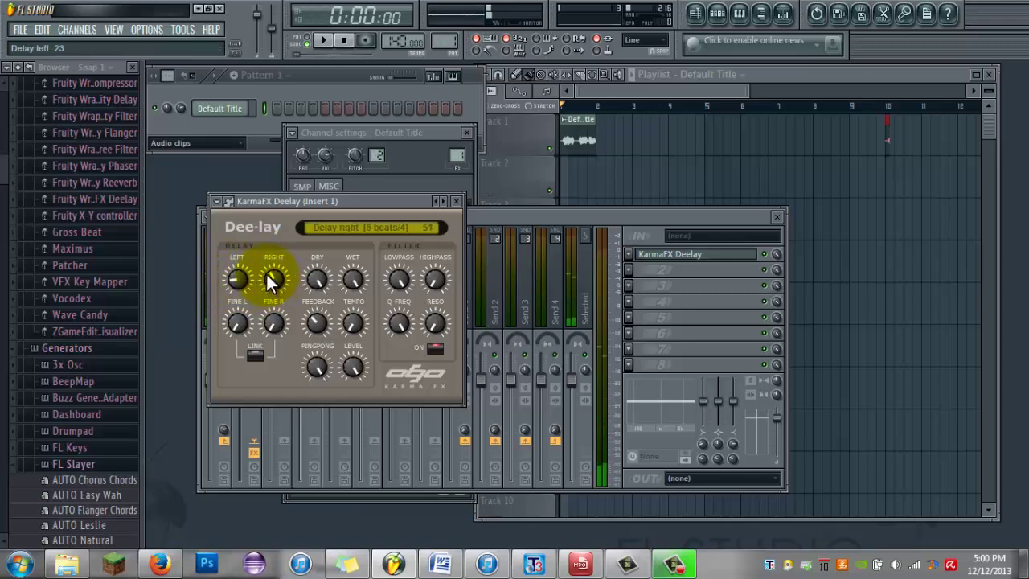
scroll(265, 277, down, 5)
key(z)
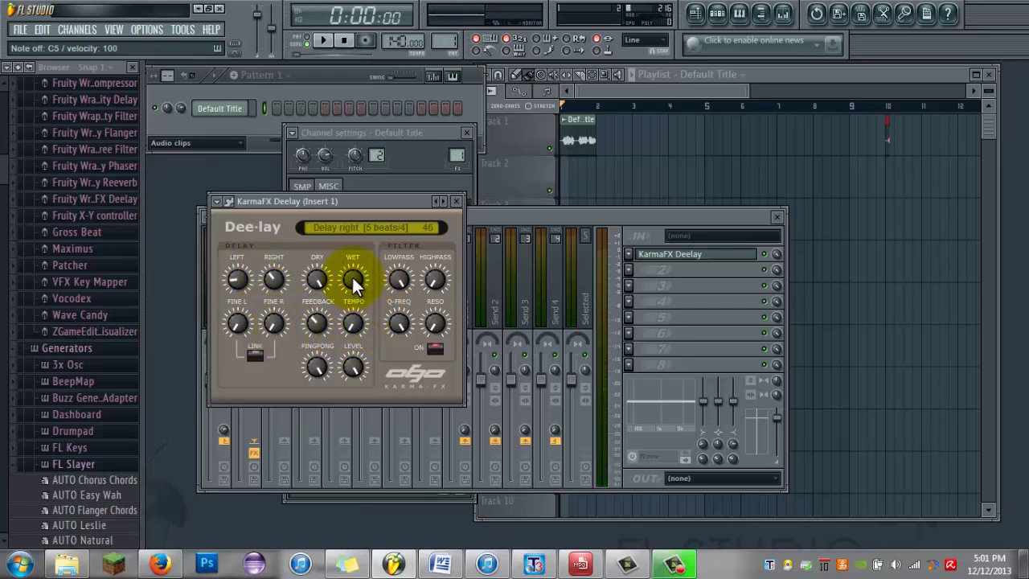
Step: Lower the delay's wet amount and set its feedback to 46
drag(353, 281, 354, 368)
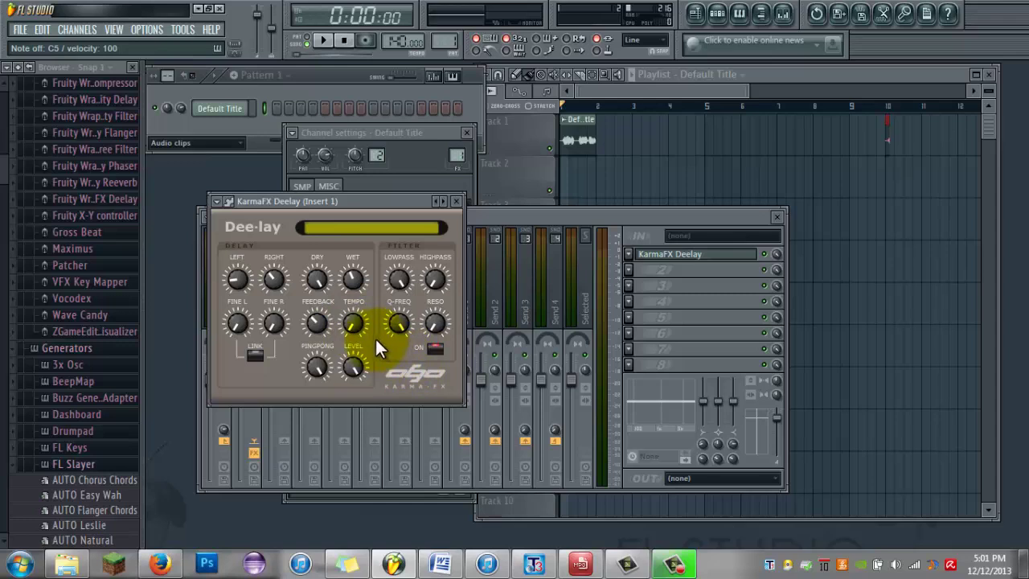
click(314, 326)
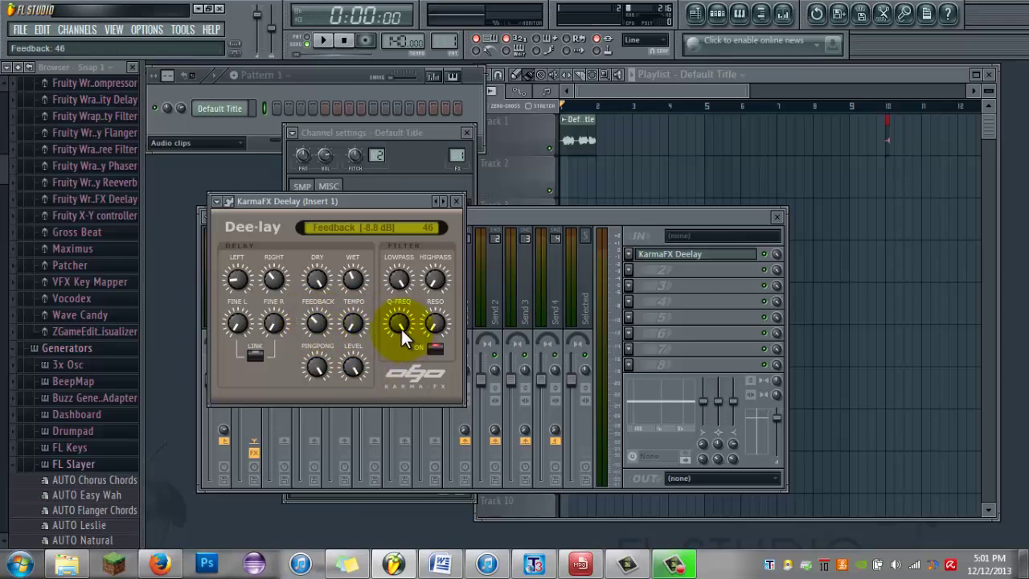
Step: Close the delay, load Fruity Reeverb in Insert 1's second effect slot, set its LowCut to 587 Hz and audition the voice
click(456, 201)
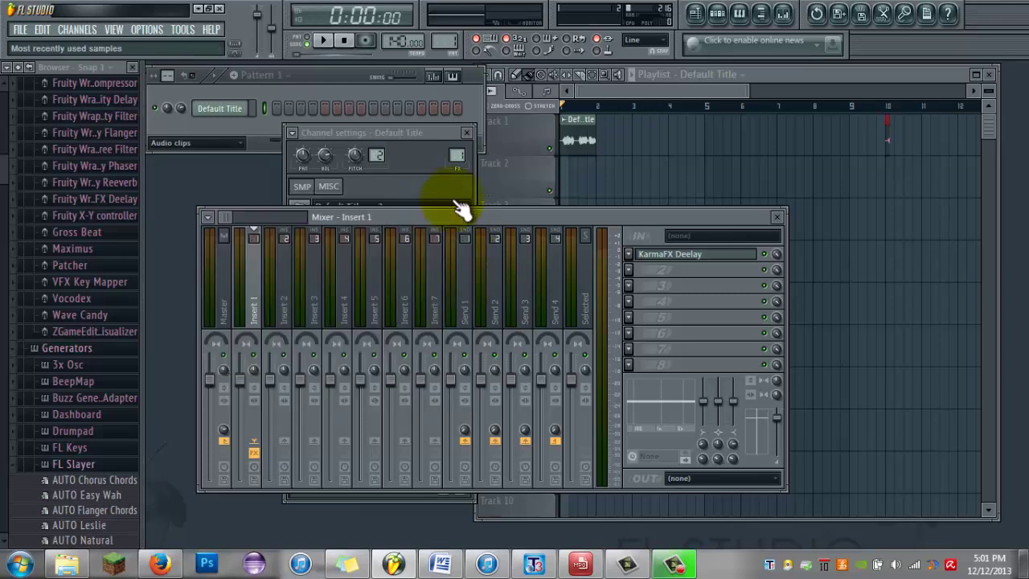
click(630, 272)
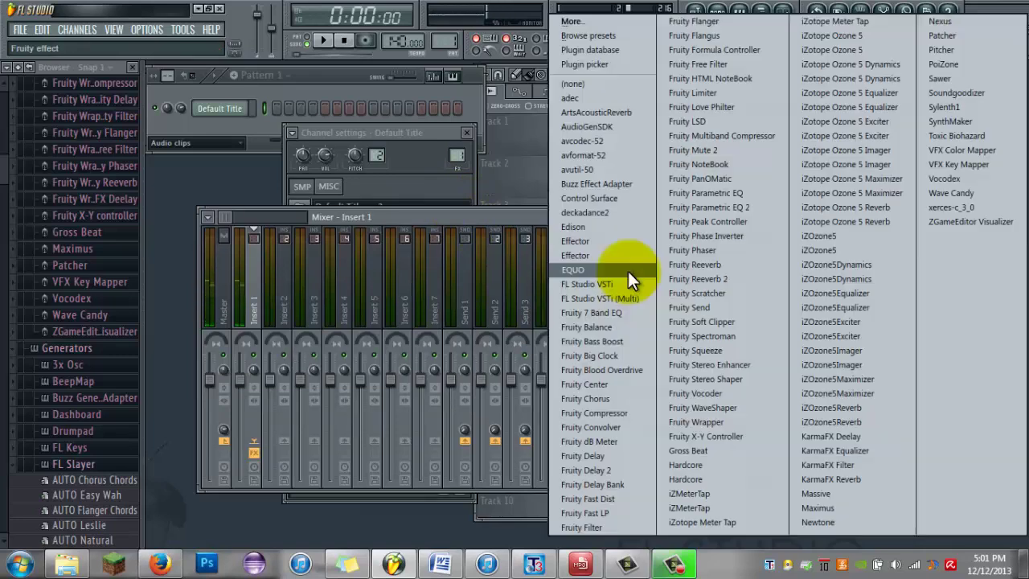
click(699, 264)
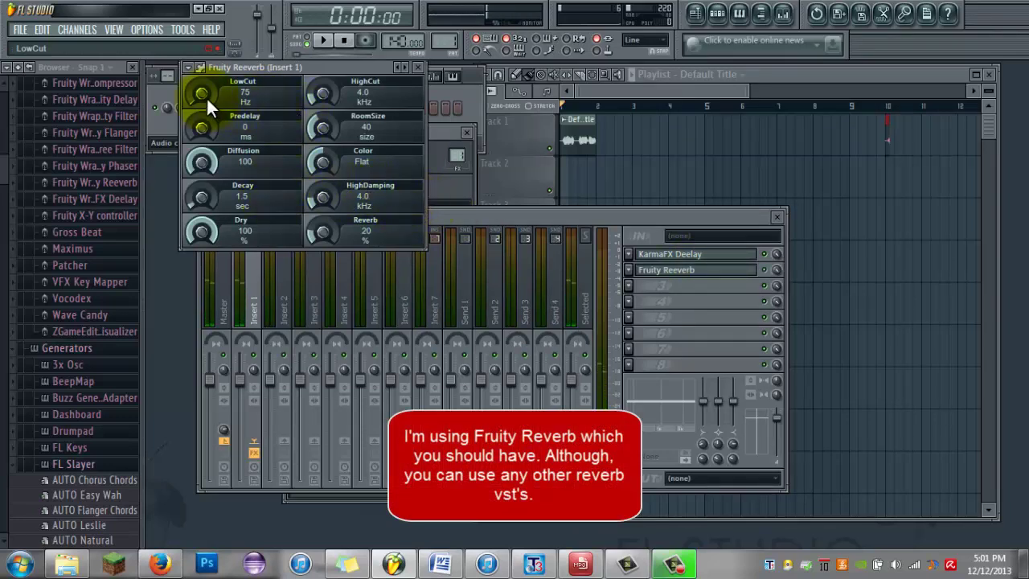
drag(205, 98, 183, 62)
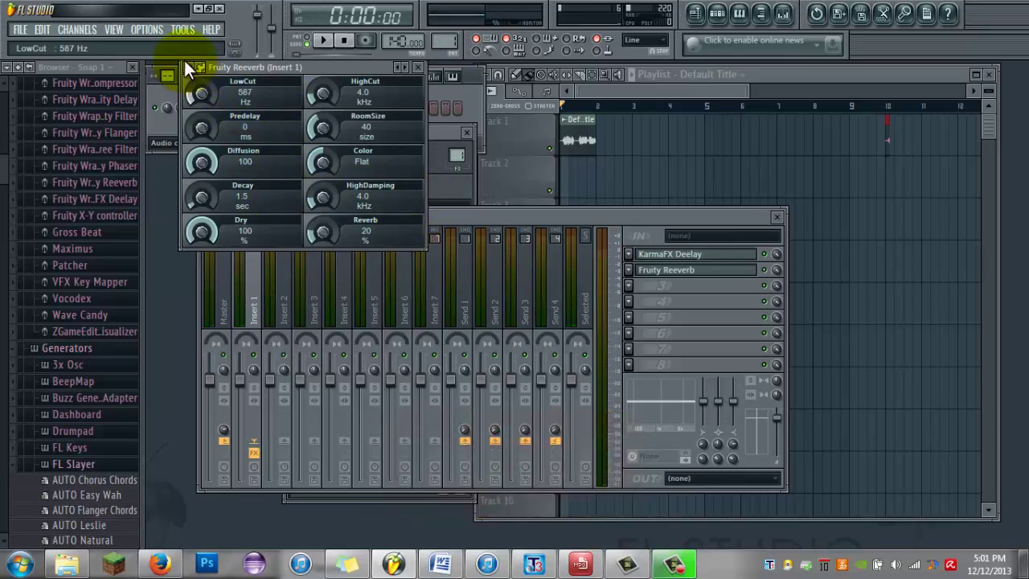
key(z)
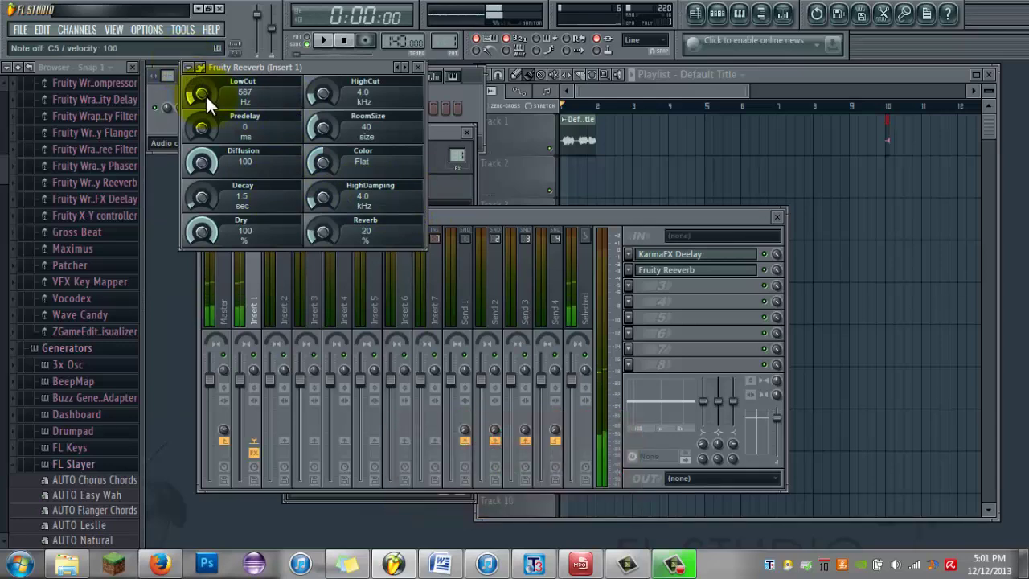
Step: Turn the reverb's HighCut off, set RoomSize to 52 and Decay to 2.6 sec, auditioning the voice with test notes
drag(324, 97, 299, 101)
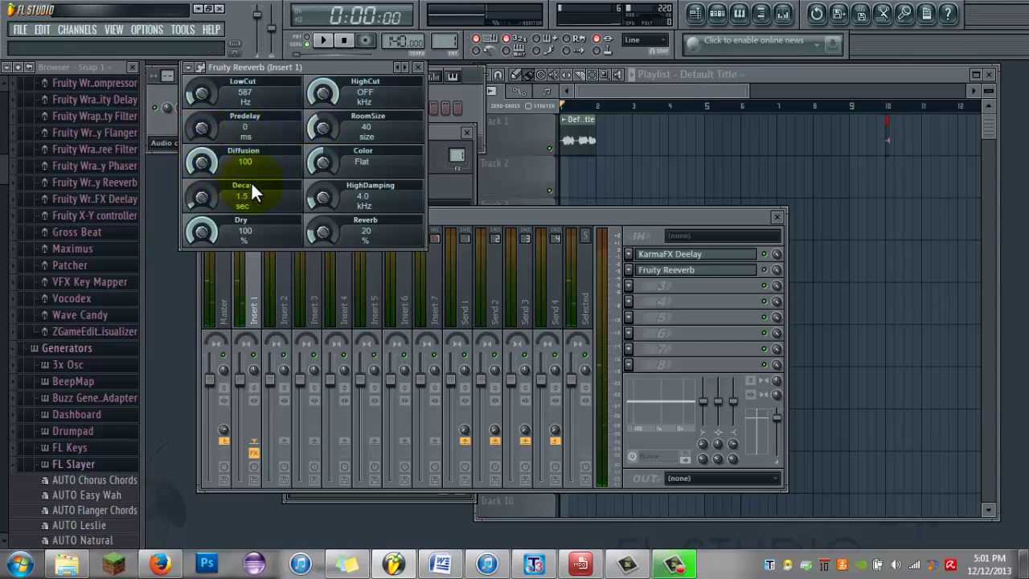
drag(330, 126, 322, 109)
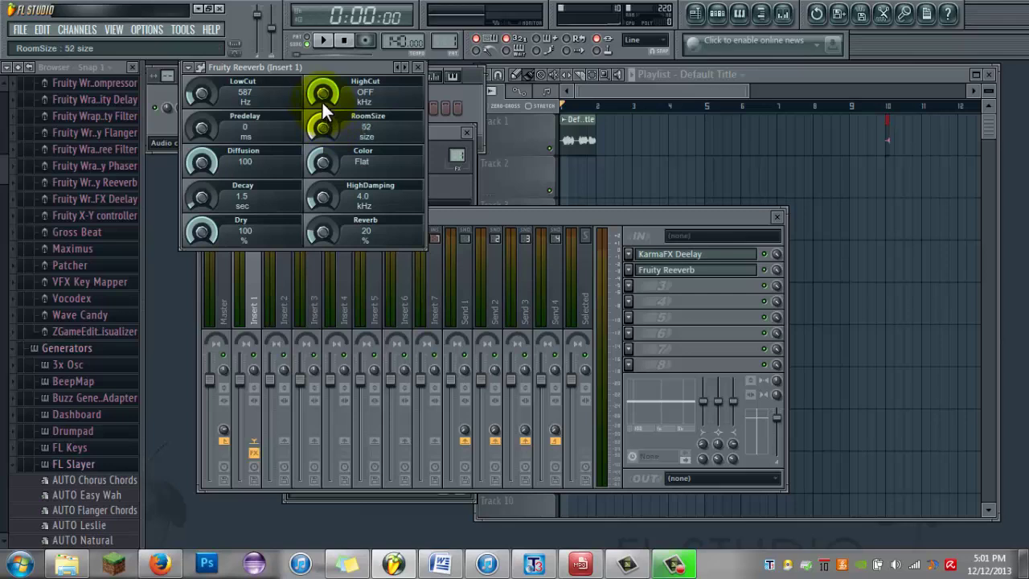
key(z)
drag(199, 197, 197, 186)
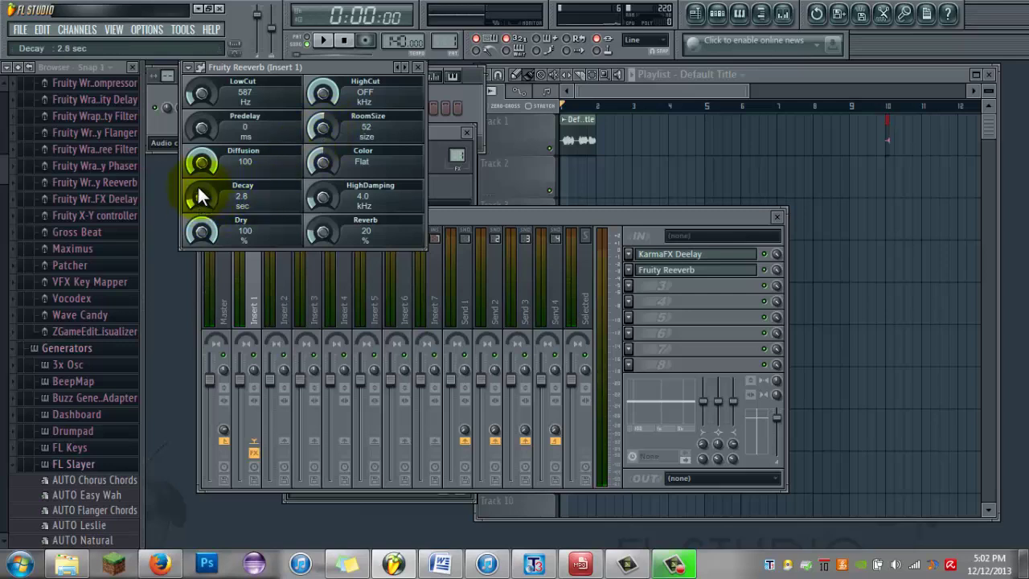
key(z)
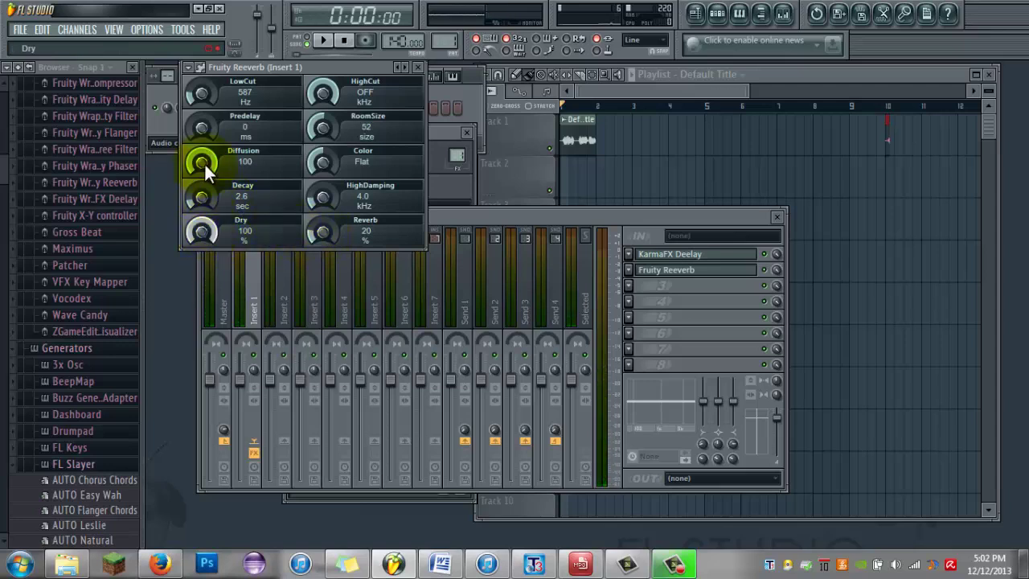
click(417, 67)
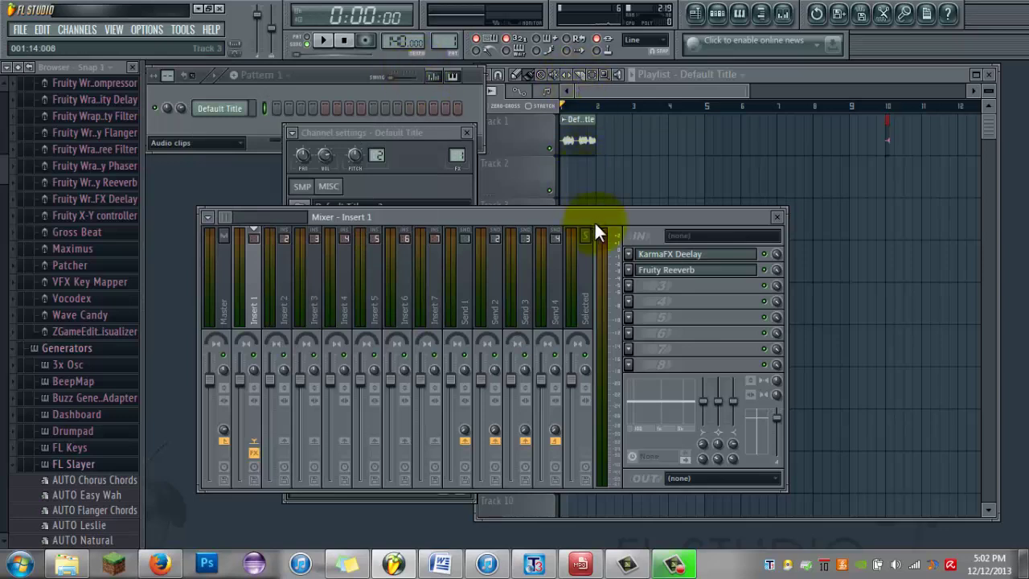
Step: Load iZotope Ozone 5 in Insert 1's third effect slot, audition the voice and dismiss the Preset Manager
click(629, 286)
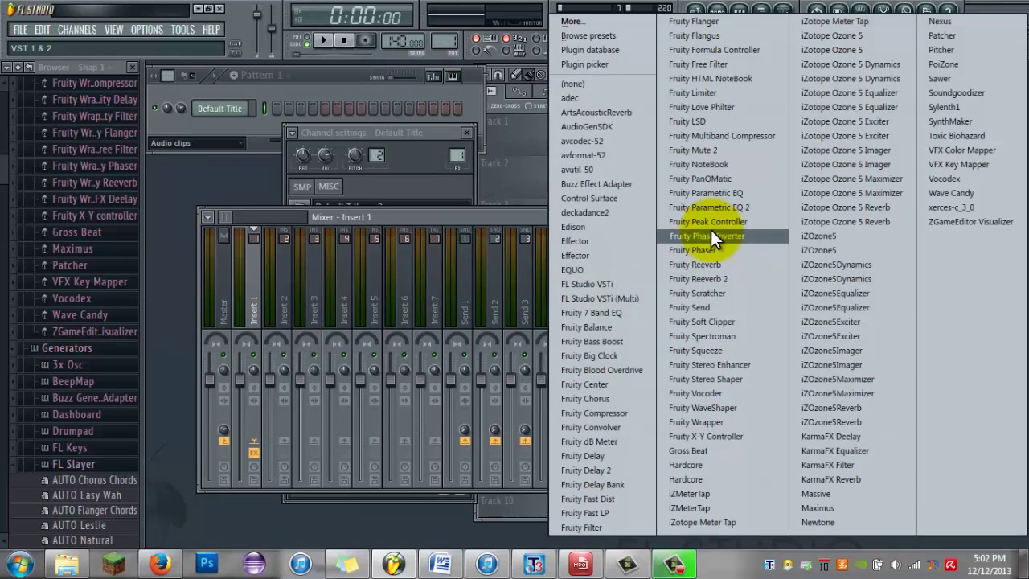
click(859, 35)
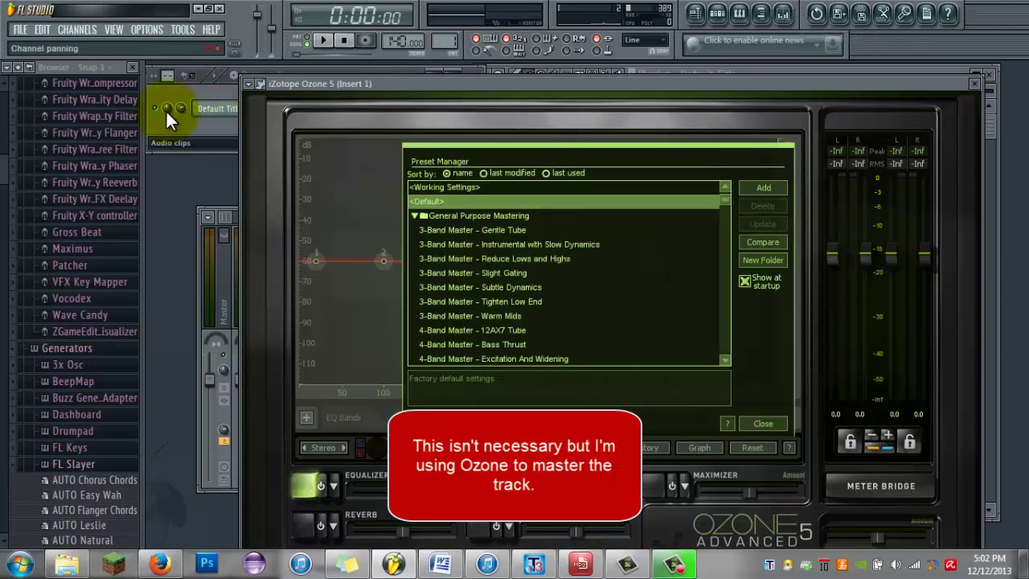
click(180, 105)
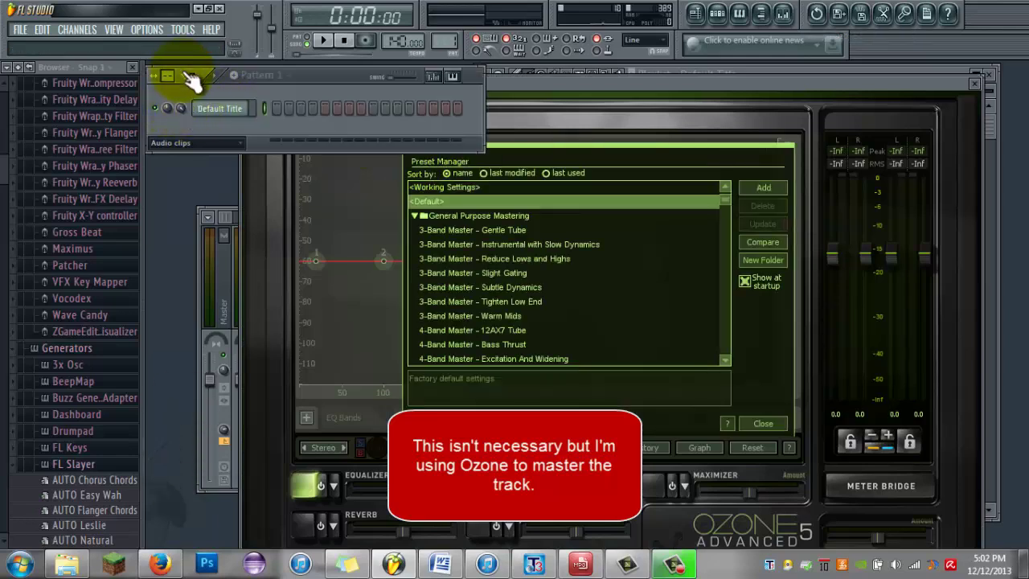
click(511, 81)
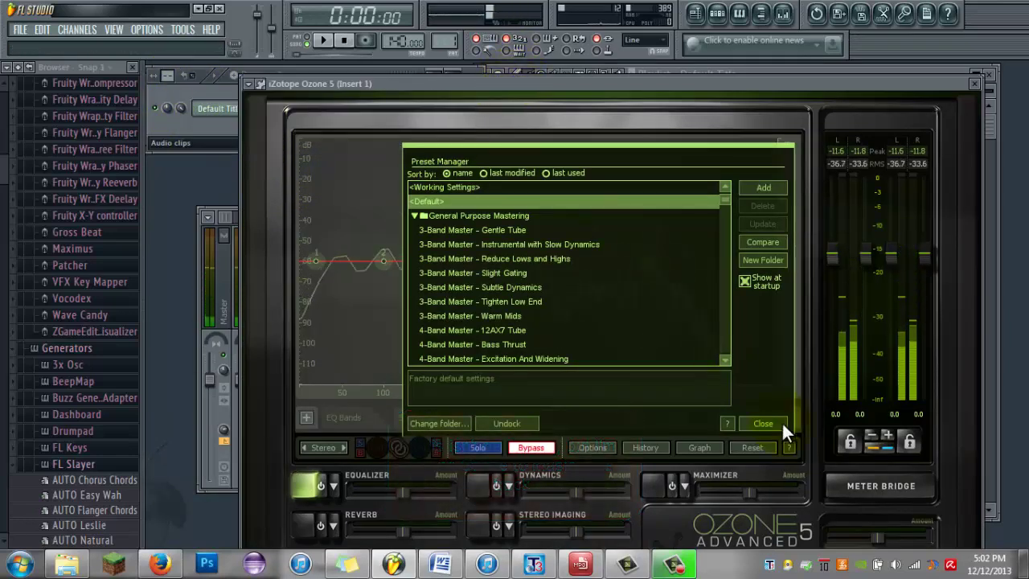
click(772, 423)
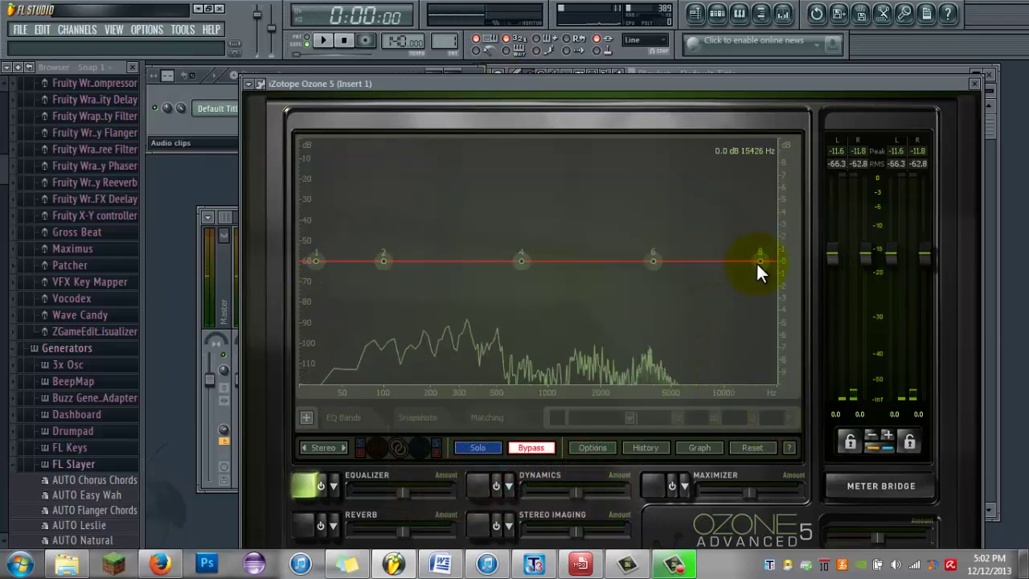
Step: In Ozone's equalizer, set the high shelf to 1.6 dB at 9635 Hz and bells to -1.0 dB at 2632, 1.6 at 518 and -0.8 at 226 Hz
drag(755, 262, 720, 241)
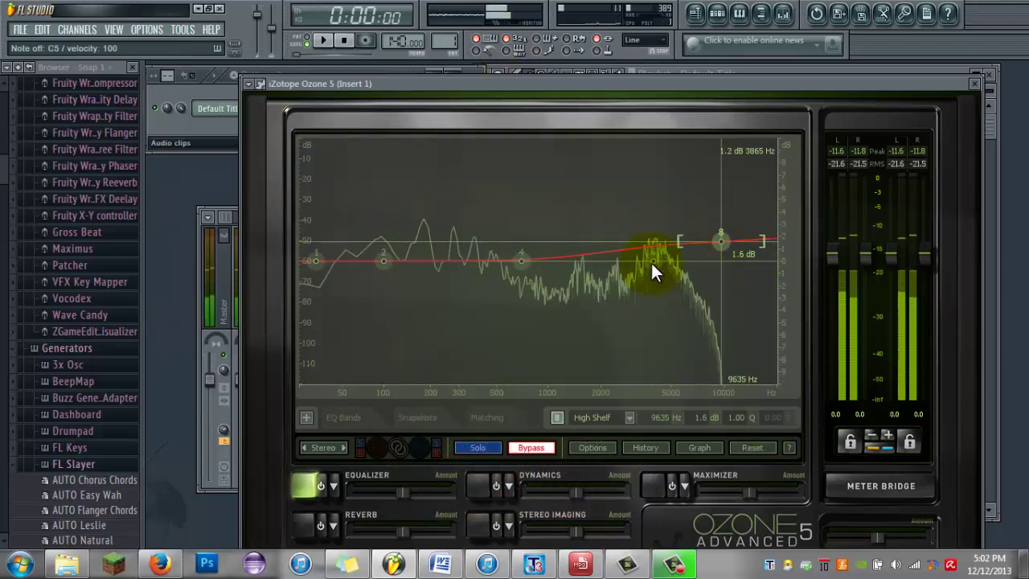
drag(650, 264, 617, 275)
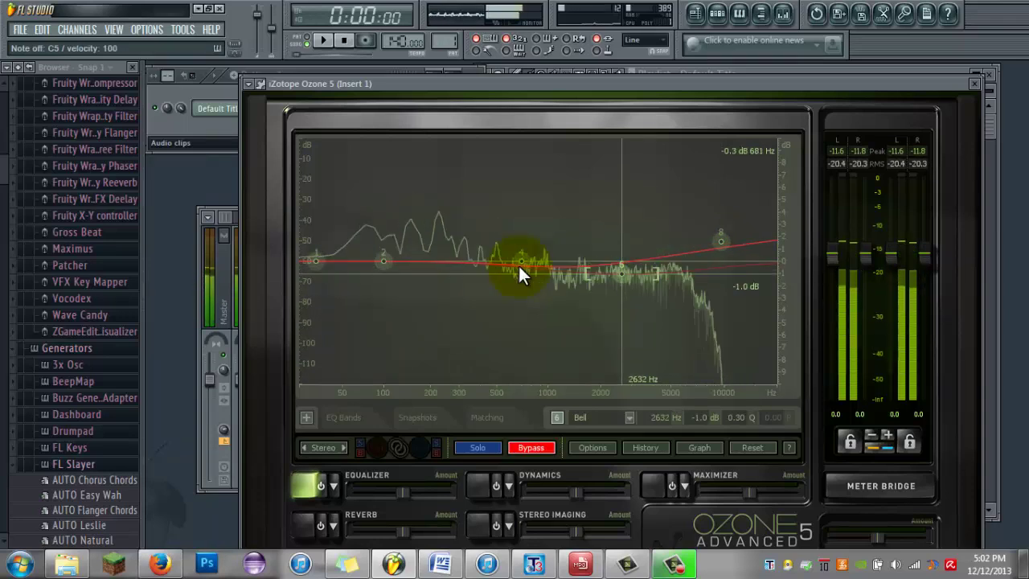
drag(517, 264, 495, 244)
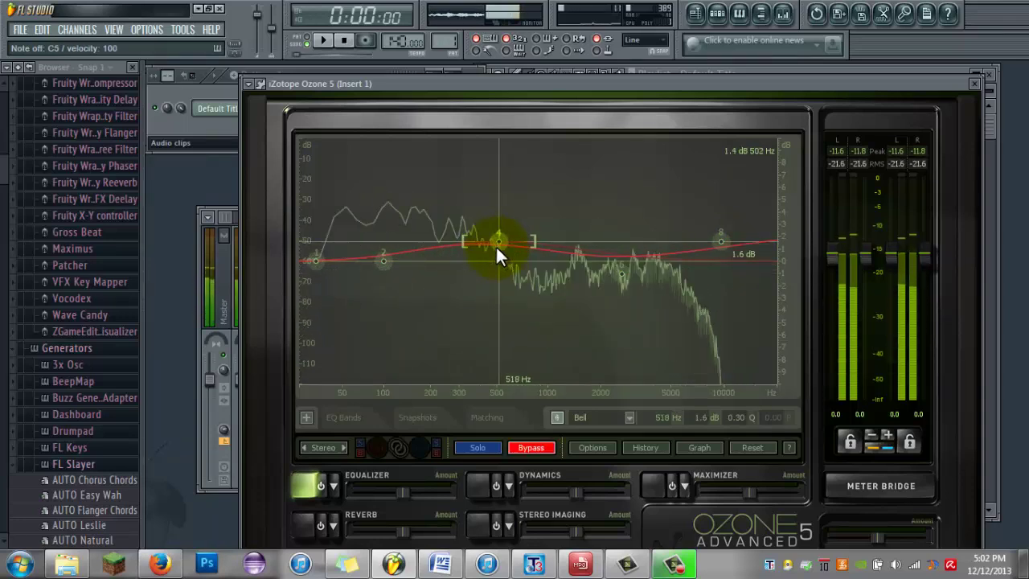
drag(382, 258, 439, 269)
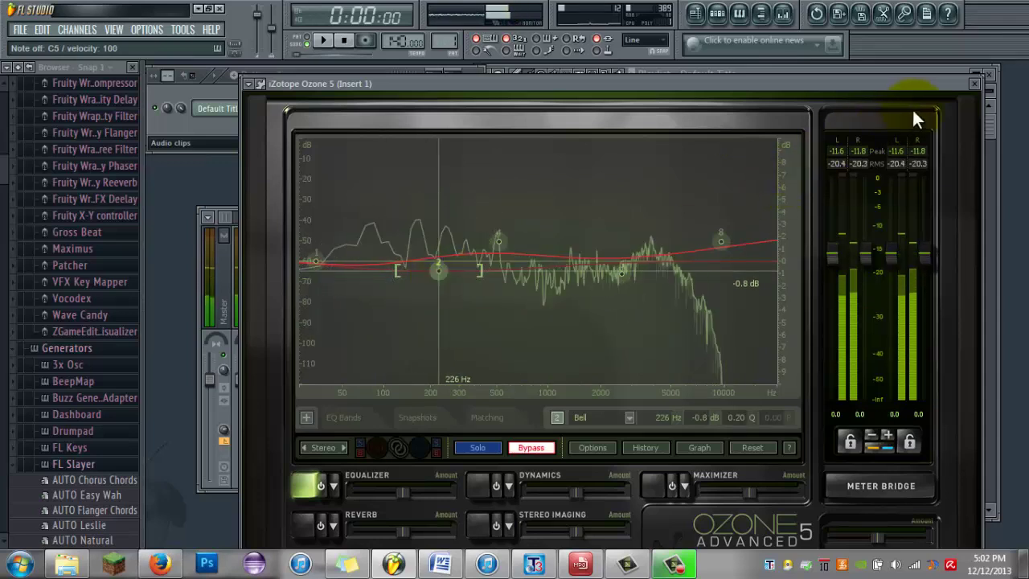
click(974, 84)
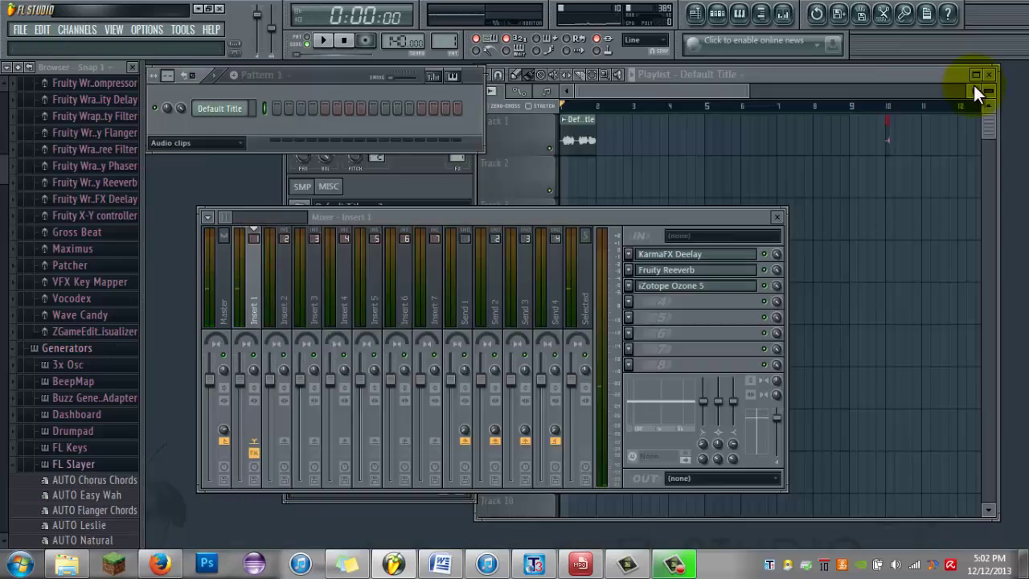
Step: Load Fruity Parametric EQ 2 in Insert 1's fourth effect slot, cut band 1, slightly lower band 4 and slightly boost bands 2 and 5
click(632, 303)
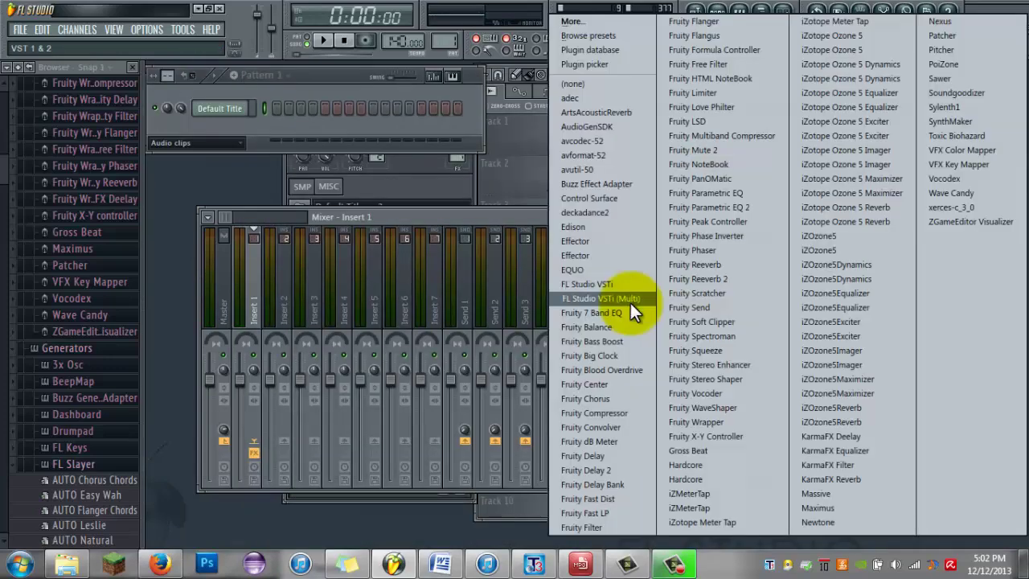
click(729, 210)
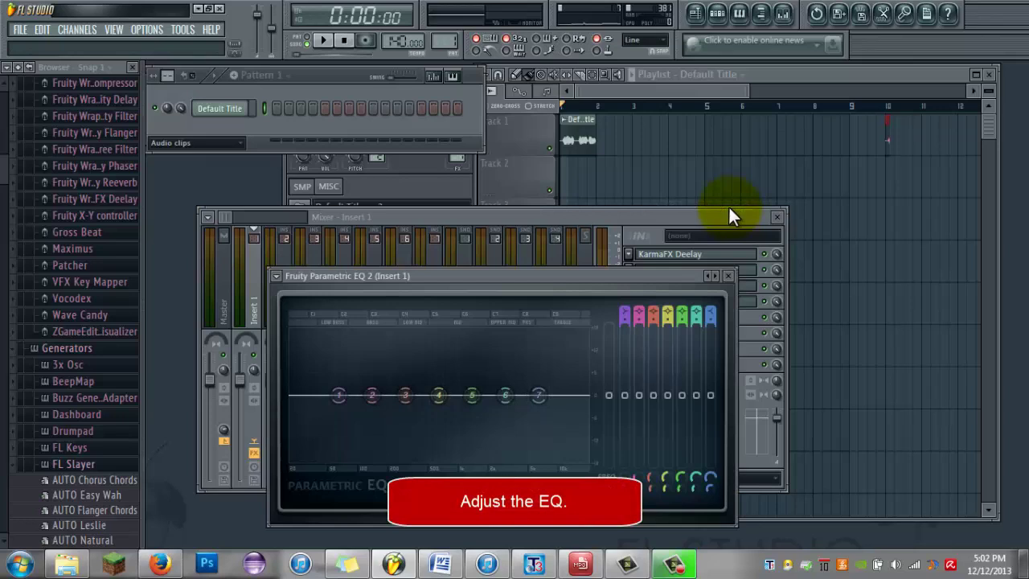
drag(338, 395, 374, 399)
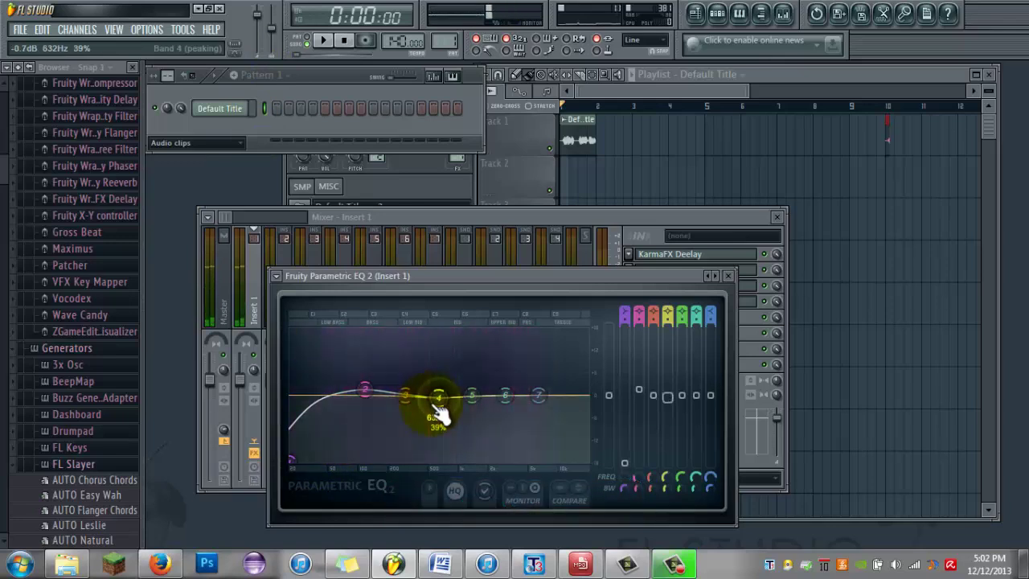
drag(440, 406, 479, 399)
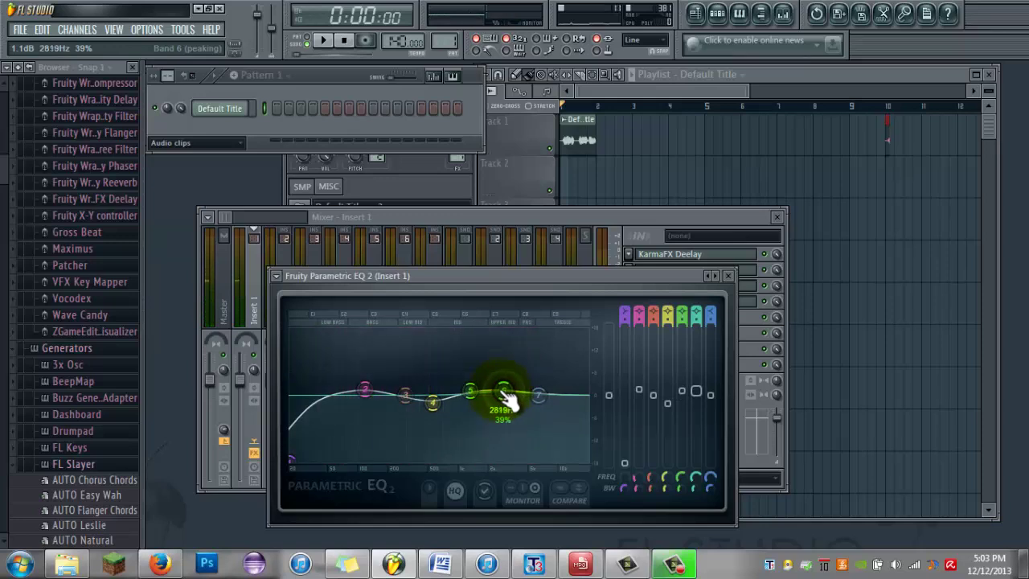
Step: Slightly boost band 6, pull the band 7 high shelf down to about -16.7 dB at 8902 Hz, and close the equalizer
drag(508, 396, 609, 533)
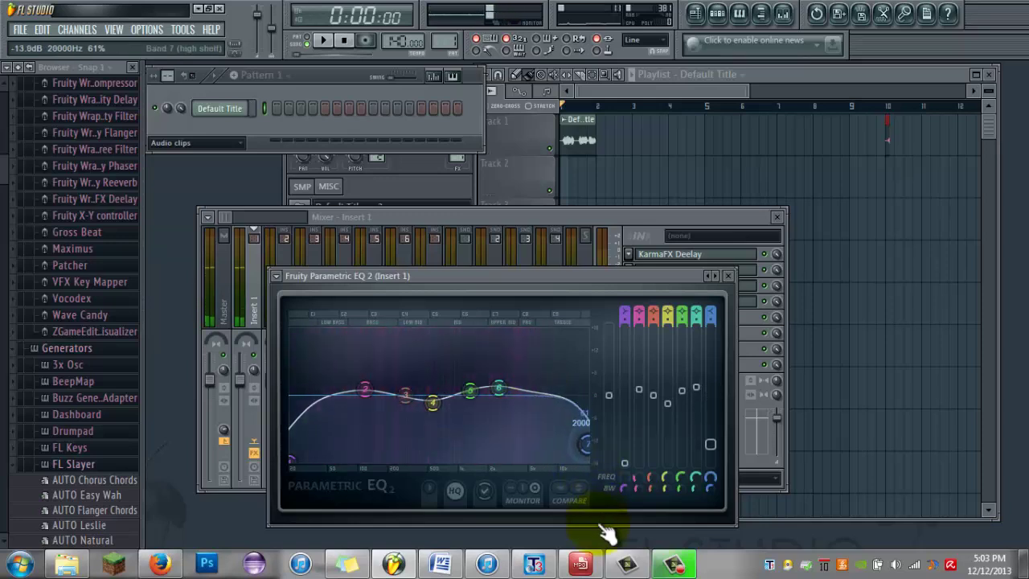
drag(585, 461, 551, 471)
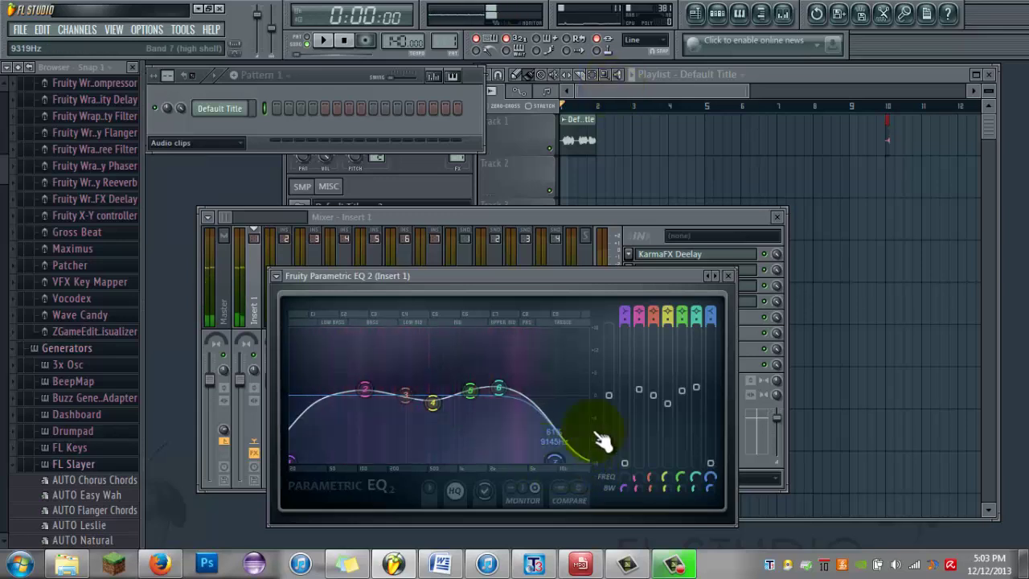
drag(707, 320, 714, 301)
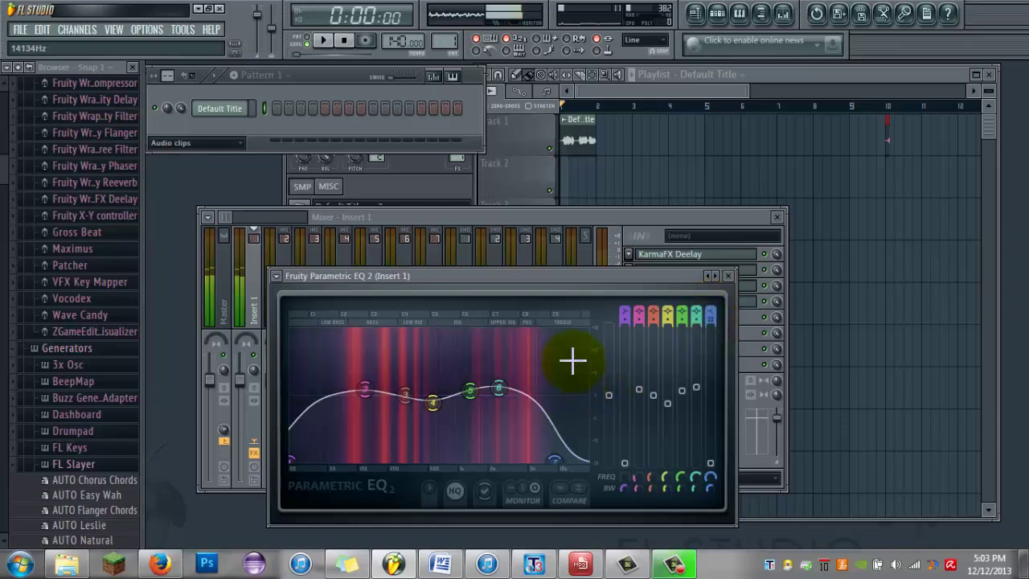
drag(565, 474, 562, 470)
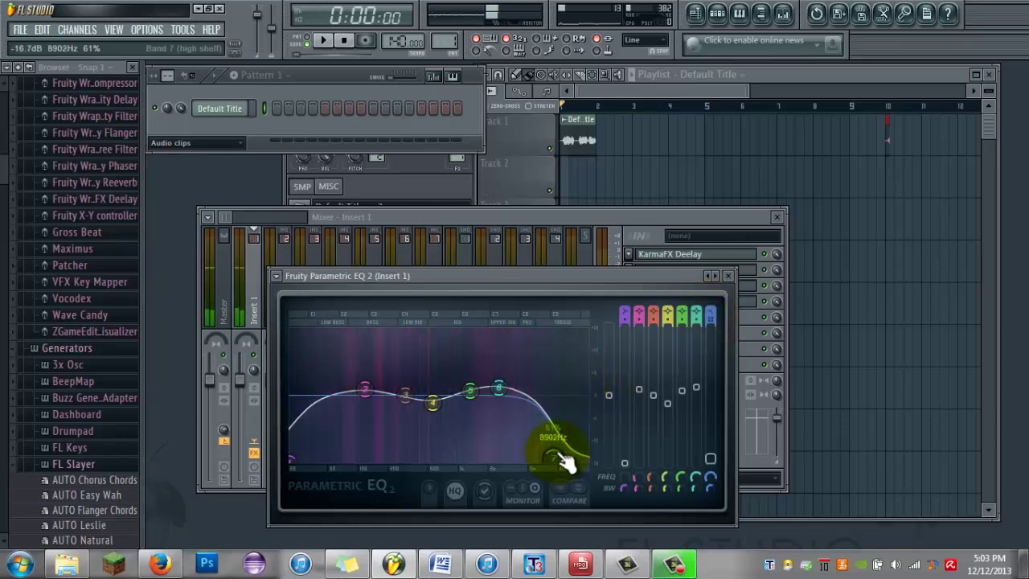
click(728, 276)
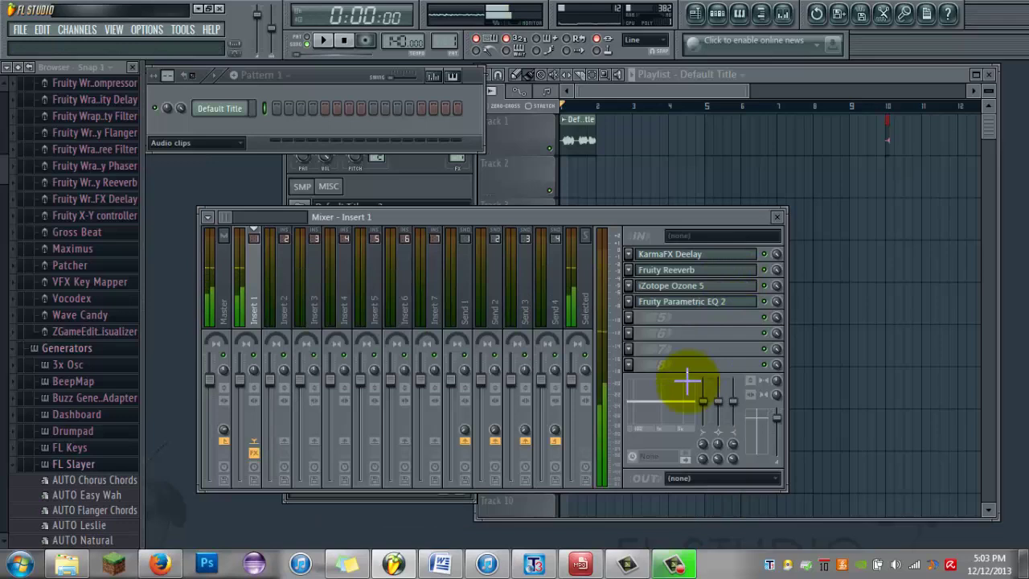
Step: Load Effector in Insert 1's fifth effect slot, audition its VOX effect, toggle its bypass and lower the dry/wet mix to about half
click(629, 318)
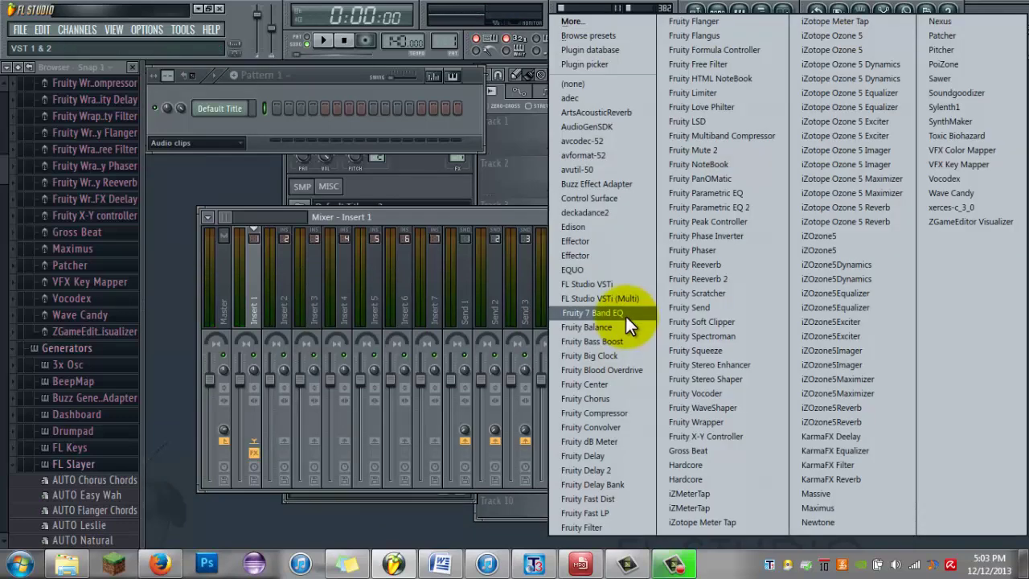
click(582, 243)
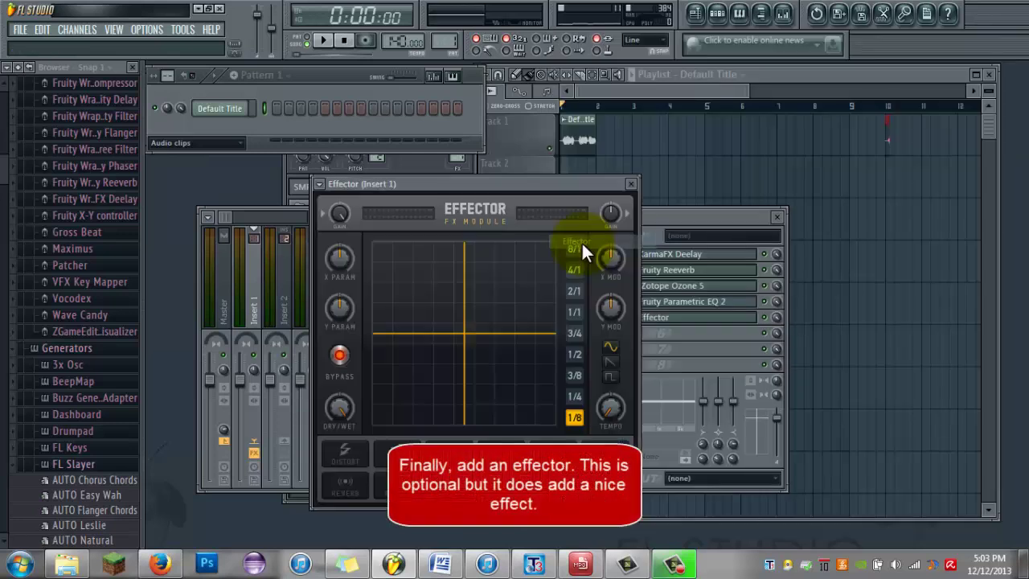
key(z)
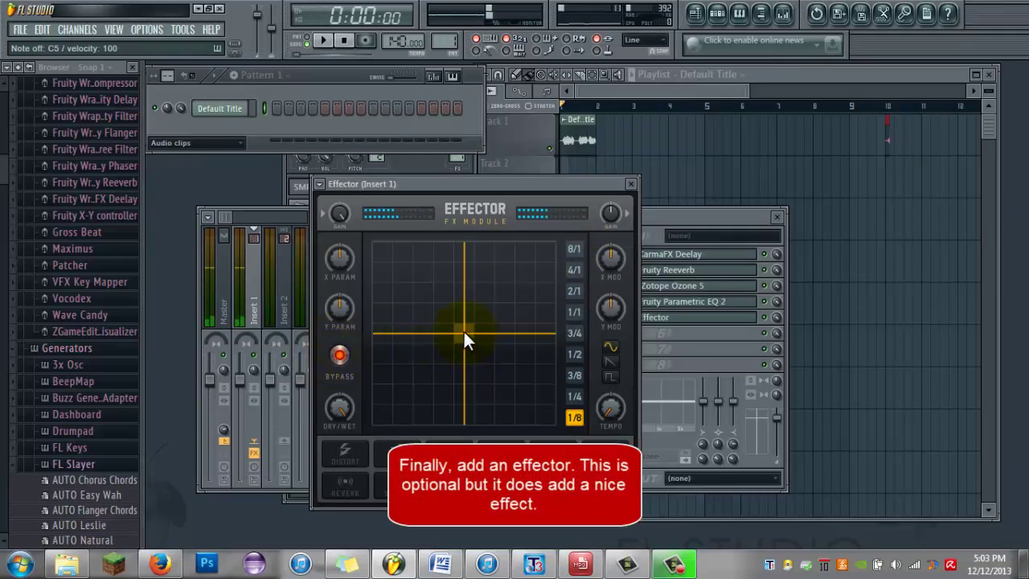
drag(464, 331, 463, 334)
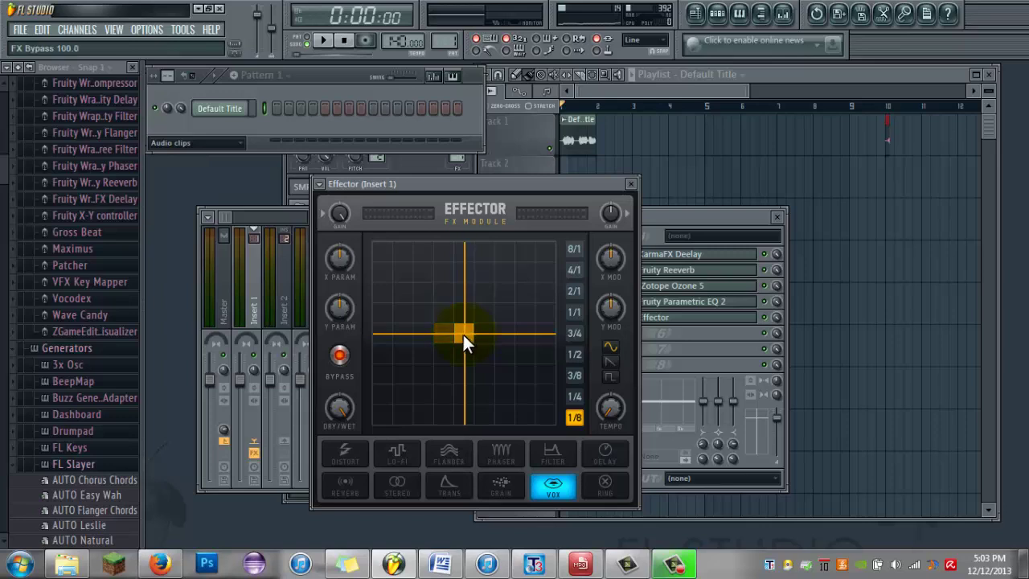
click(339, 354)
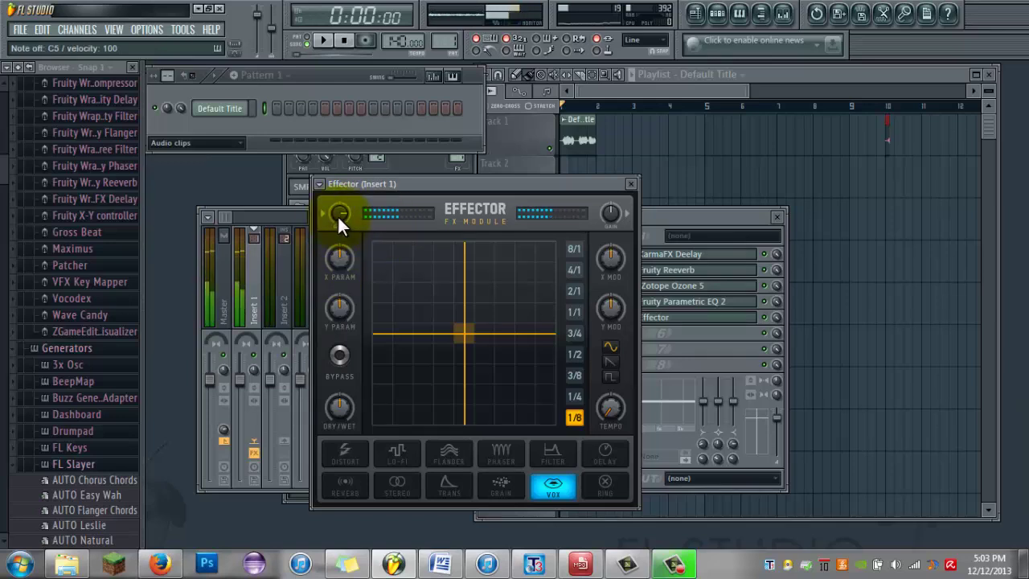
click(632, 185)
Step: Play the vocal clip in the Playlist to hear the complete effect chain
click(596, 87)
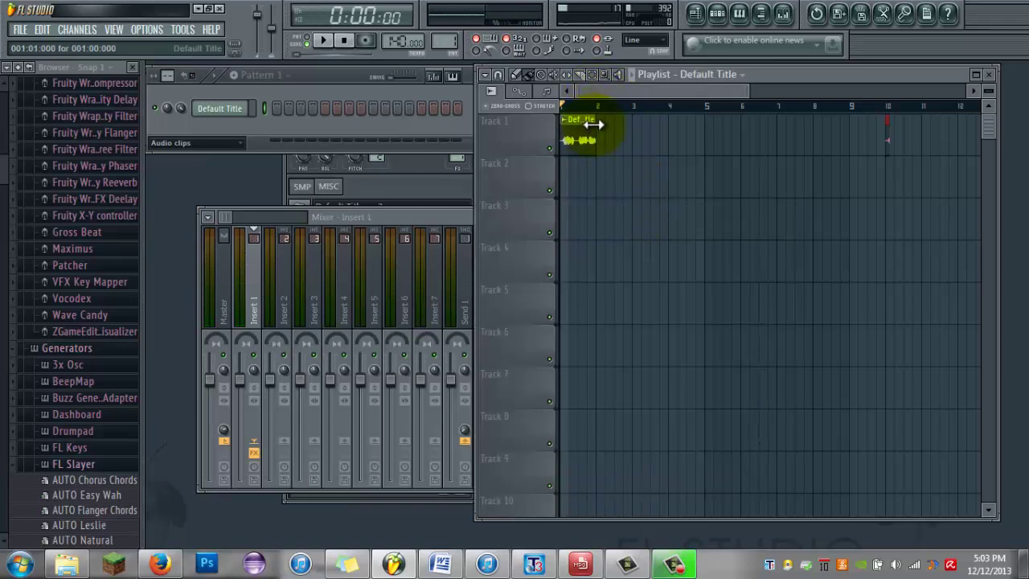
click(338, 44)
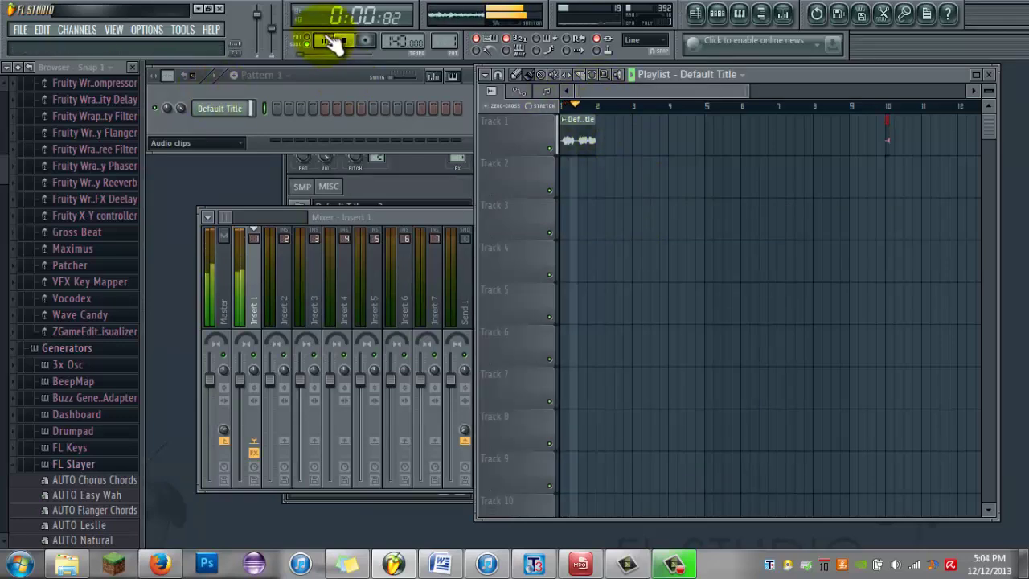